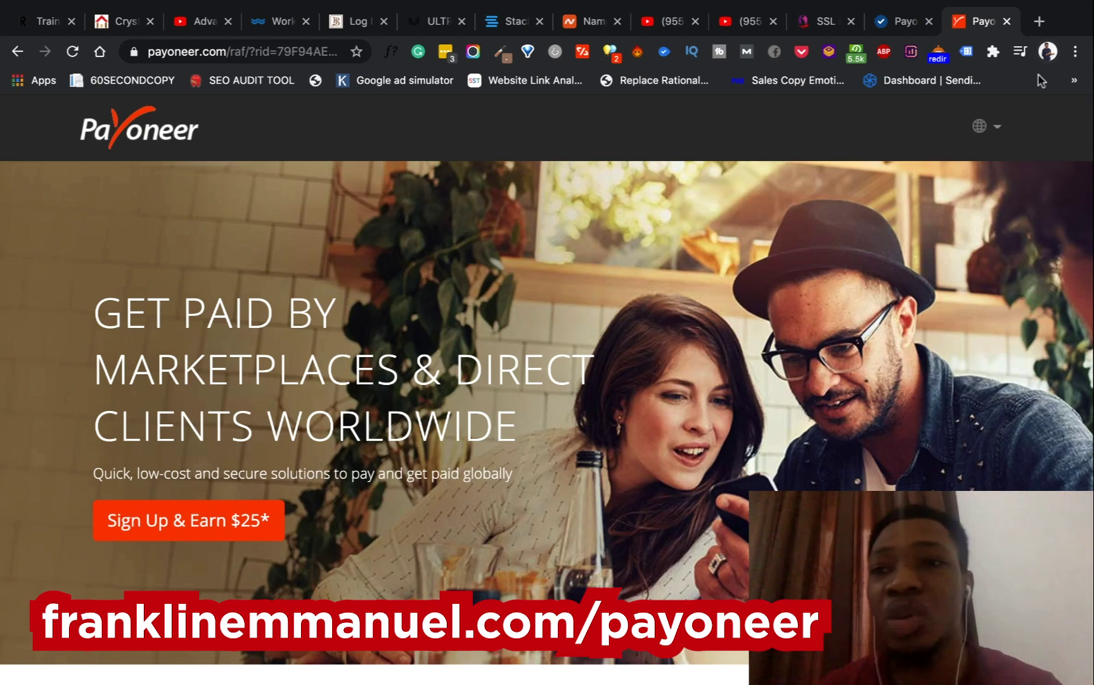
pyautogui.click(1037, 22)
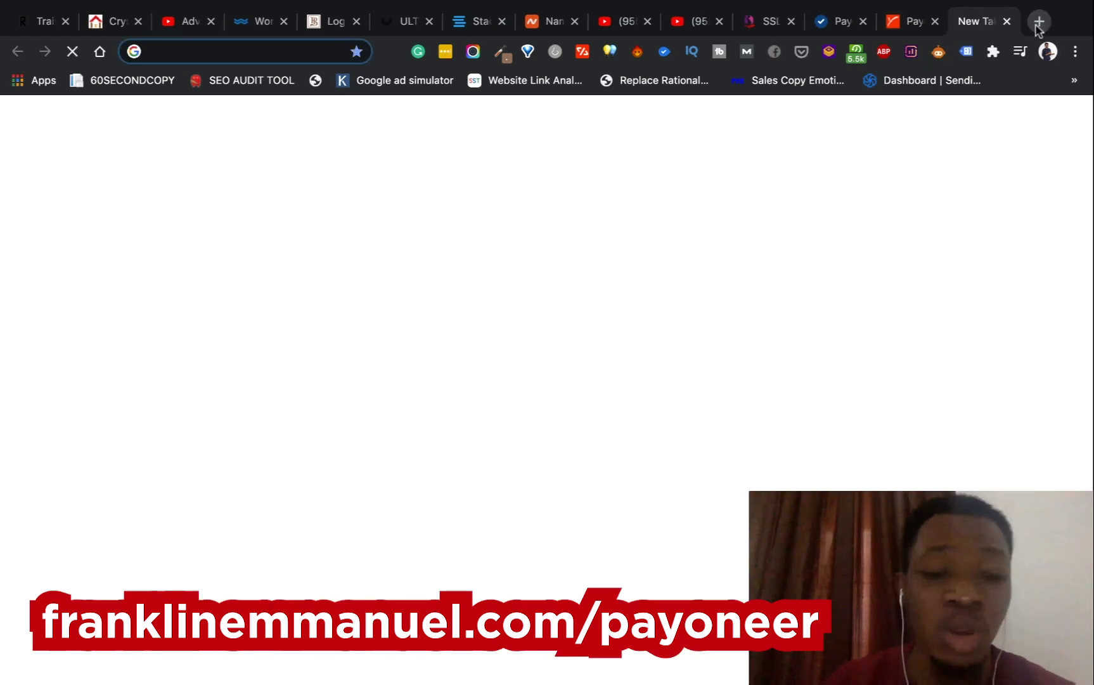
pyautogui.press('Return')
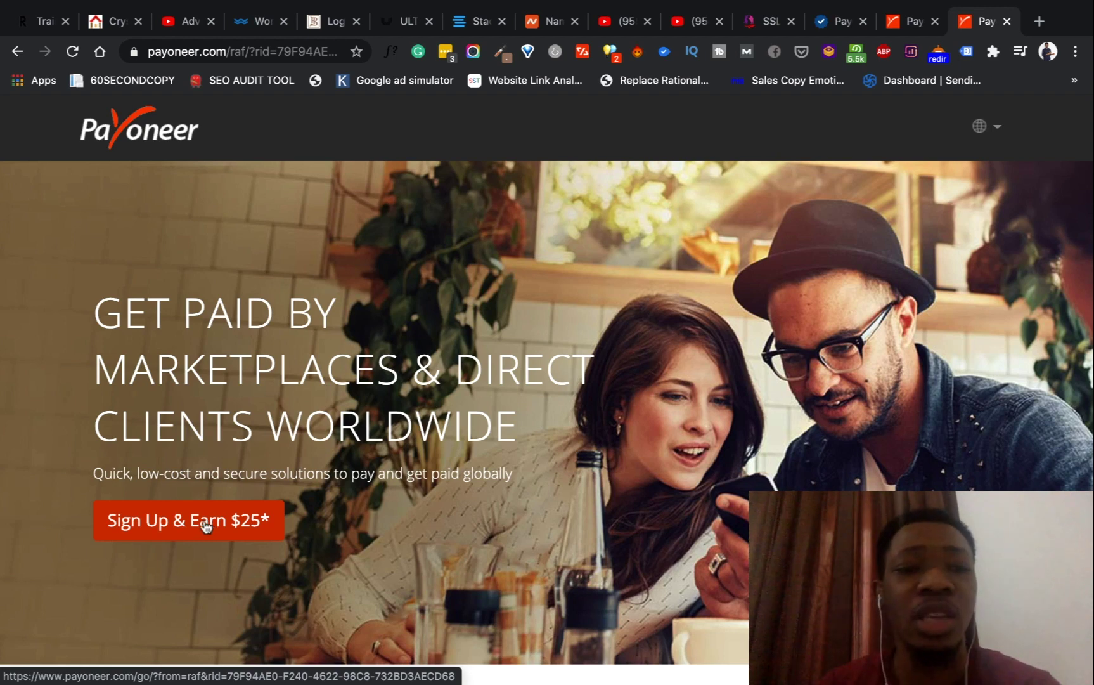
pyautogui.scroll(-1, 340, 528)
pyautogui.scroll(-10, 339, 527)
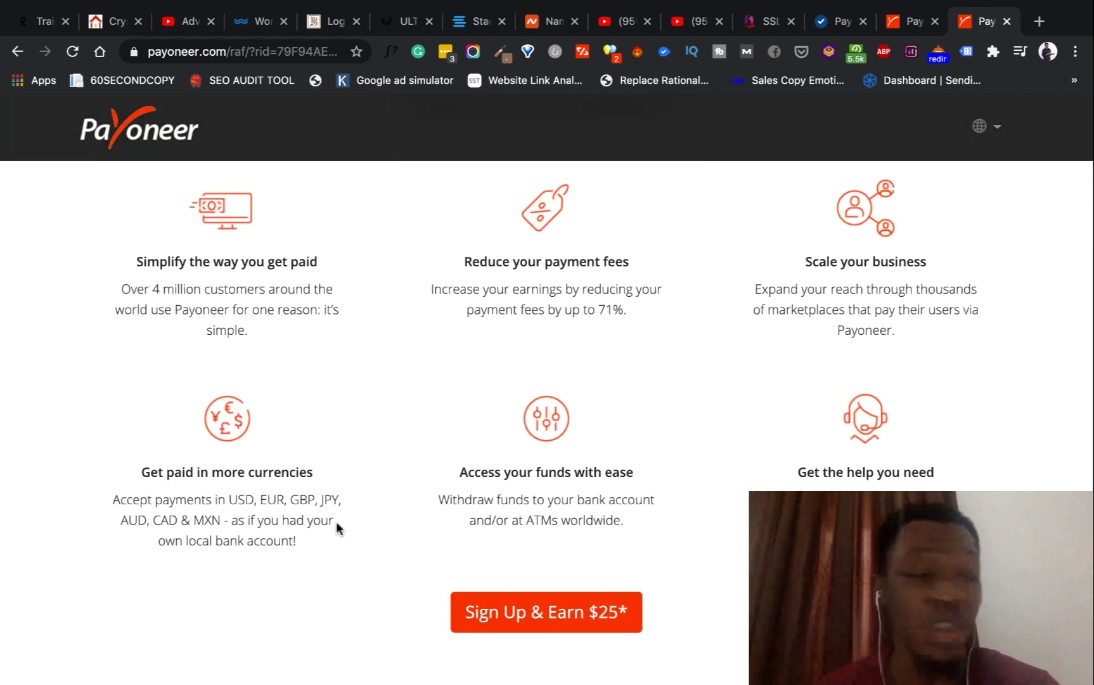
pyautogui.scroll(-9, 337, 527)
pyautogui.scroll(-10, 338, 525)
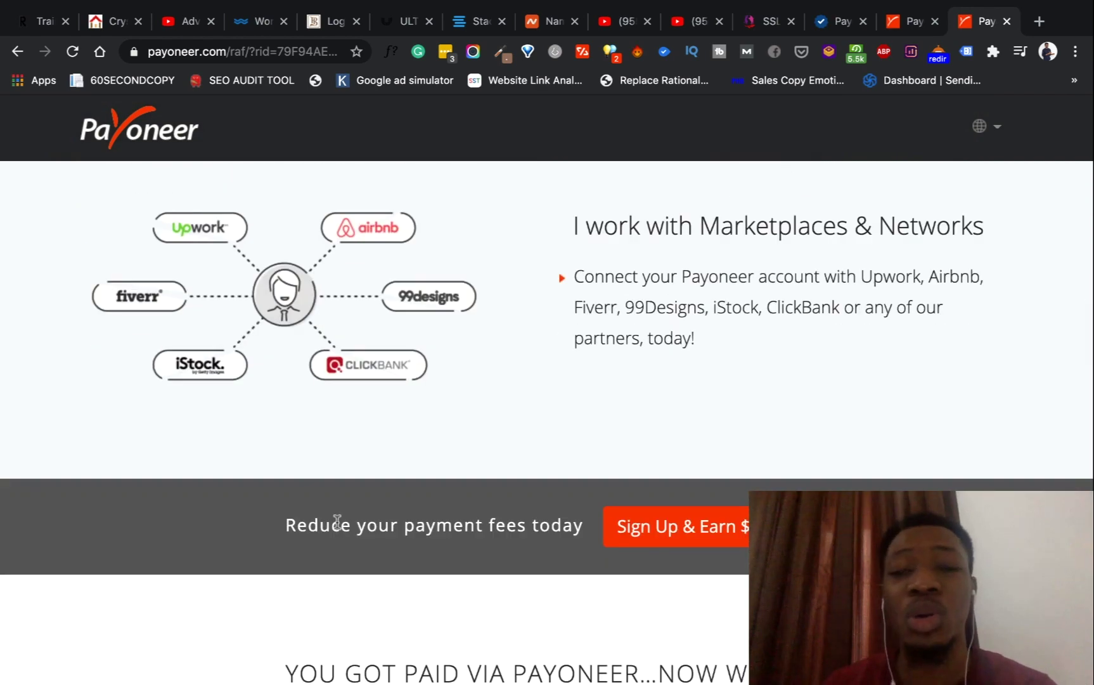
pyautogui.scroll(-10, 337, 521)
pyautogui.scroll(20, 336, 521)
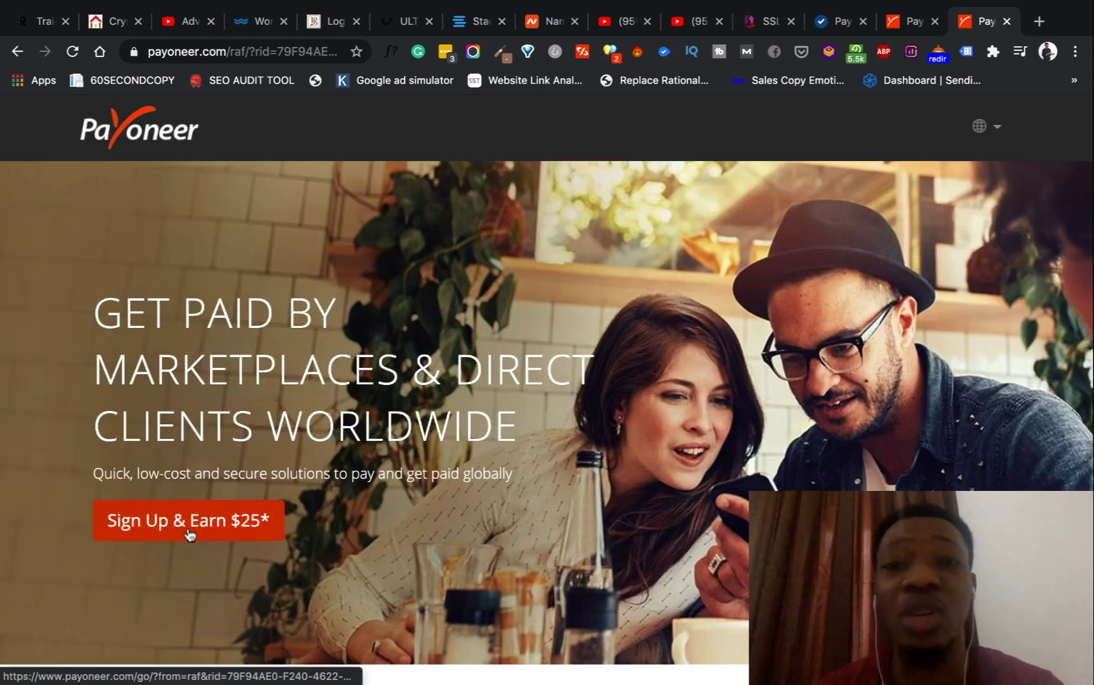
# - Start Sign Up & Earn $25 as an Affiliate marketer paid by publishers, networks and platforms
pyautogui.click(190, 534)
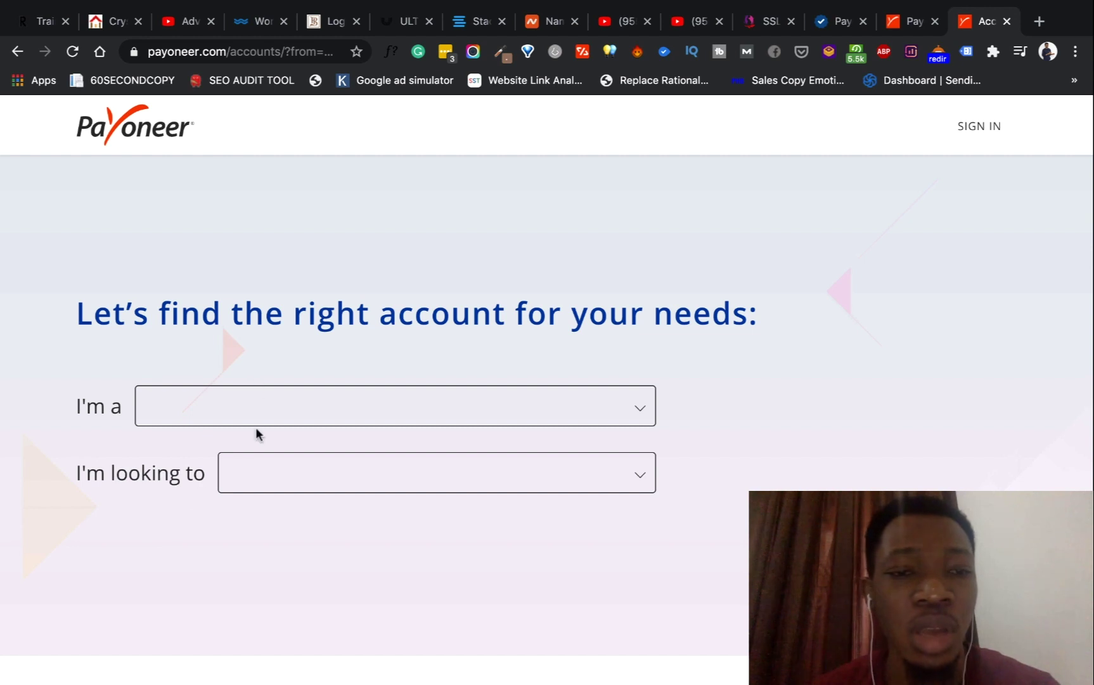
pyautogui.click(272, 417)
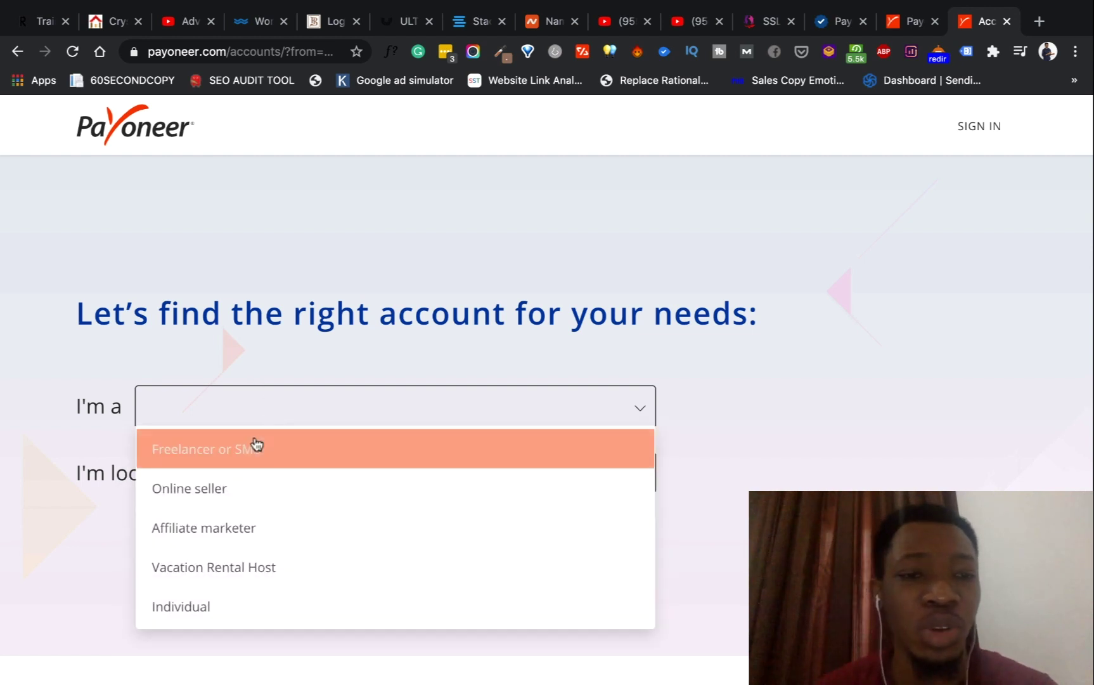
pyautogui.click(238, 525)
pyautogui.click(277, 482)
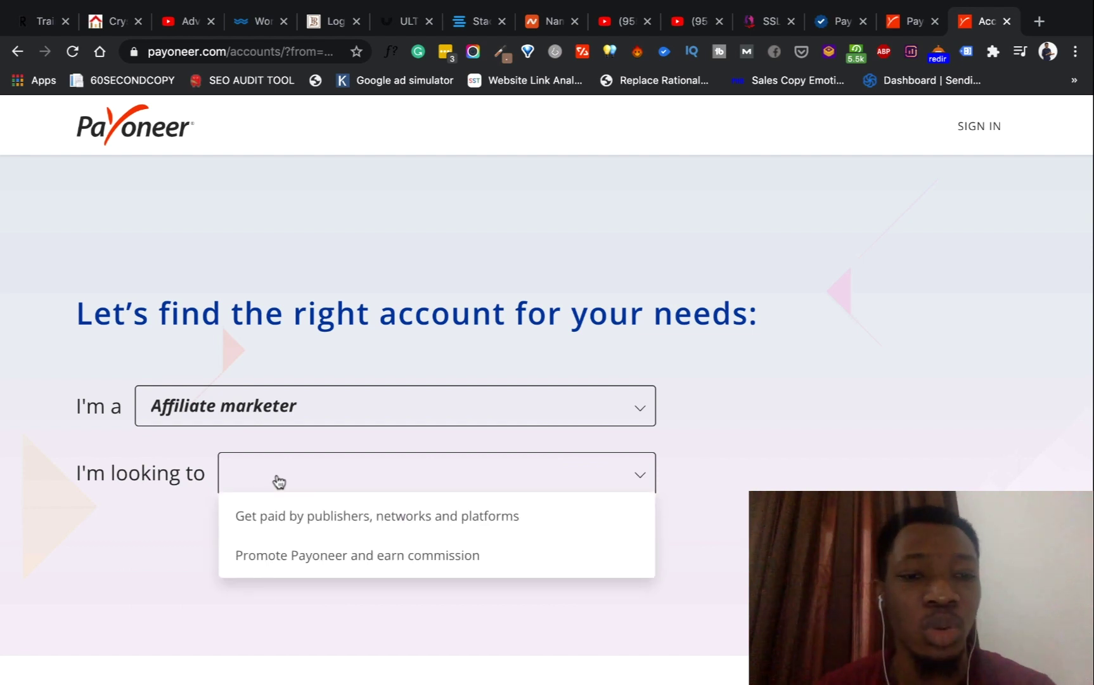
pyautogui.click(292, 518)
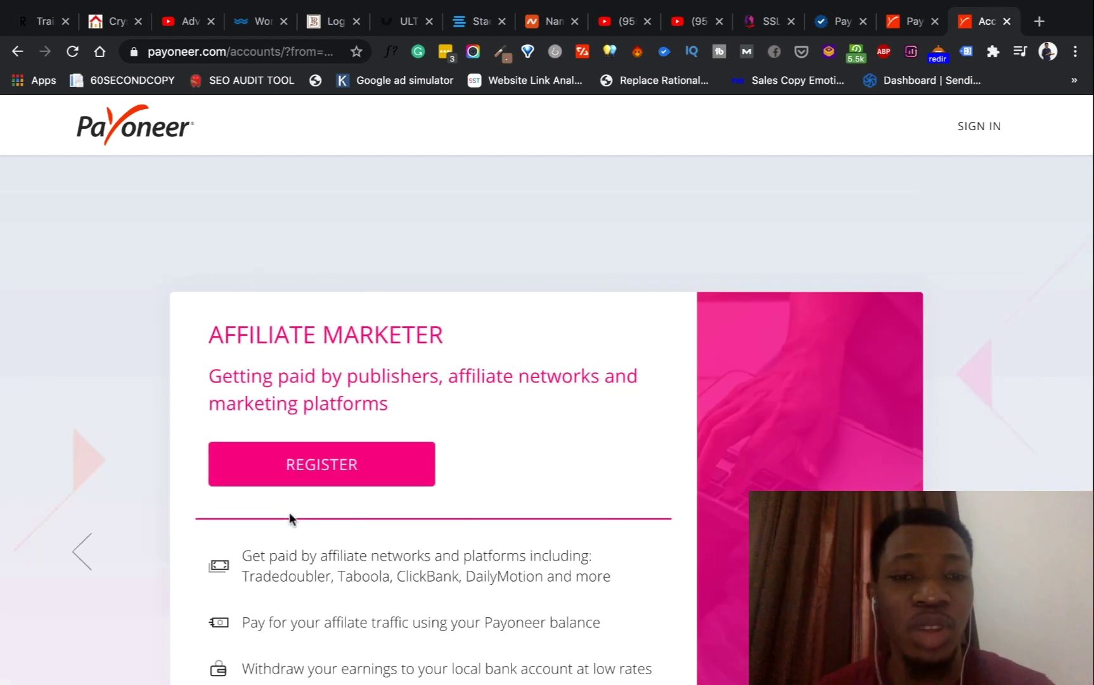
pyautogui.scroll(-3, 289, 514)
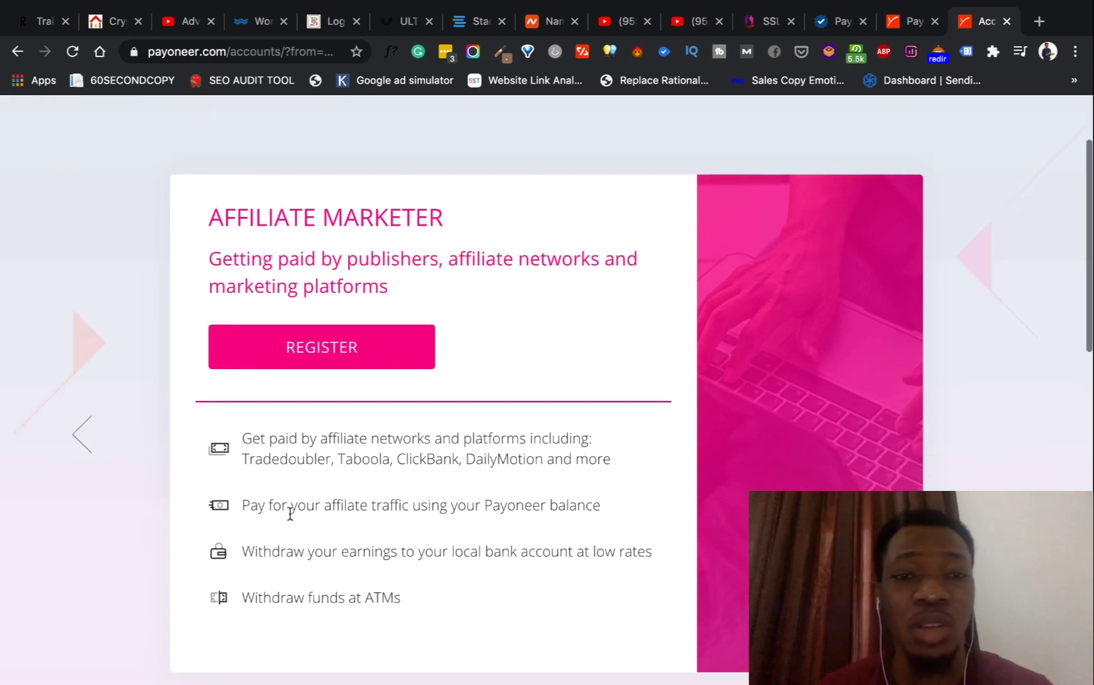
# - Register the Affiliate Marketer account and reach the Getting Started form's First name field
pyautogui.click(341, 358)
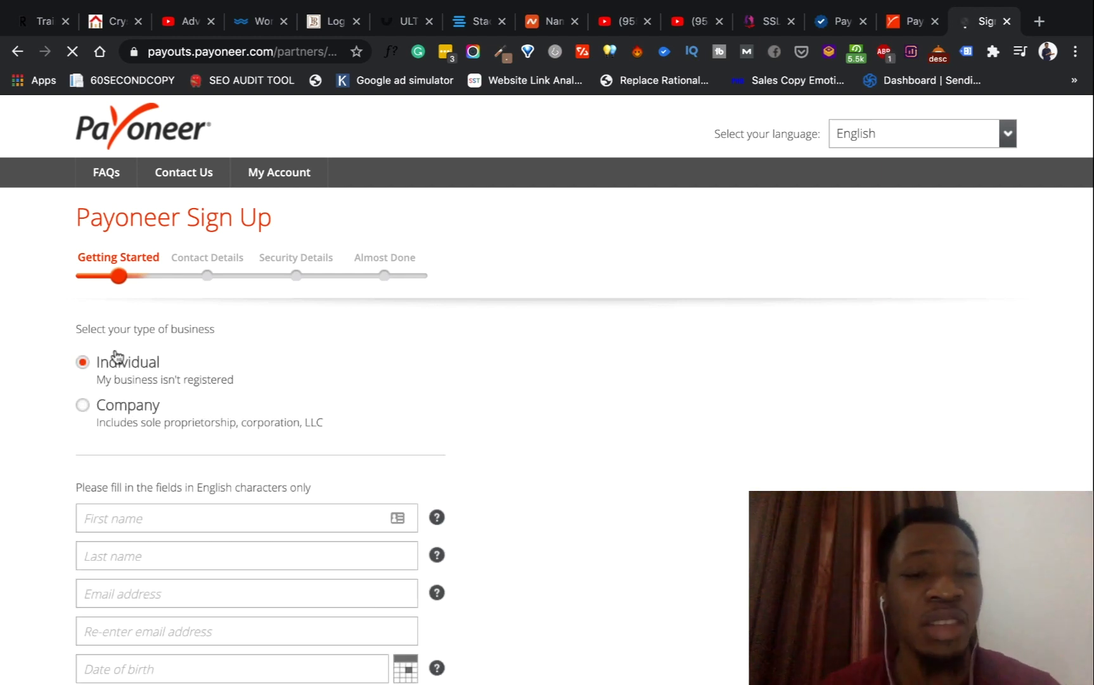
pyautogui.scroll(-3, 113, 356)
pyautogui.scroll(-1, 115, 355)
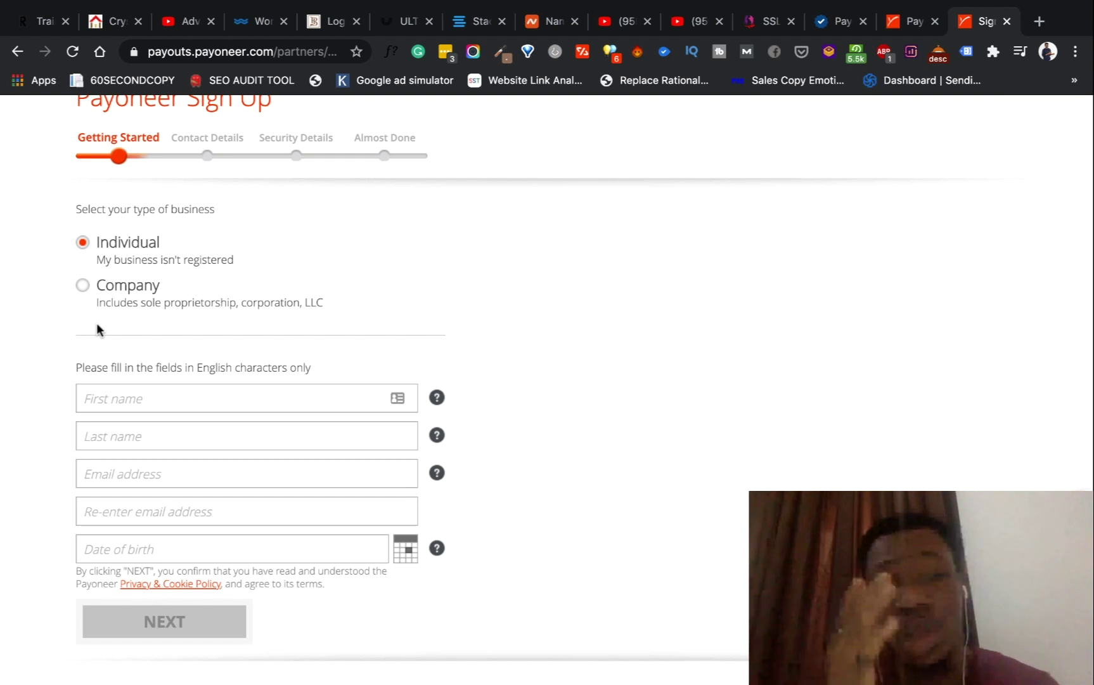
pyautogui.click(66, 387)
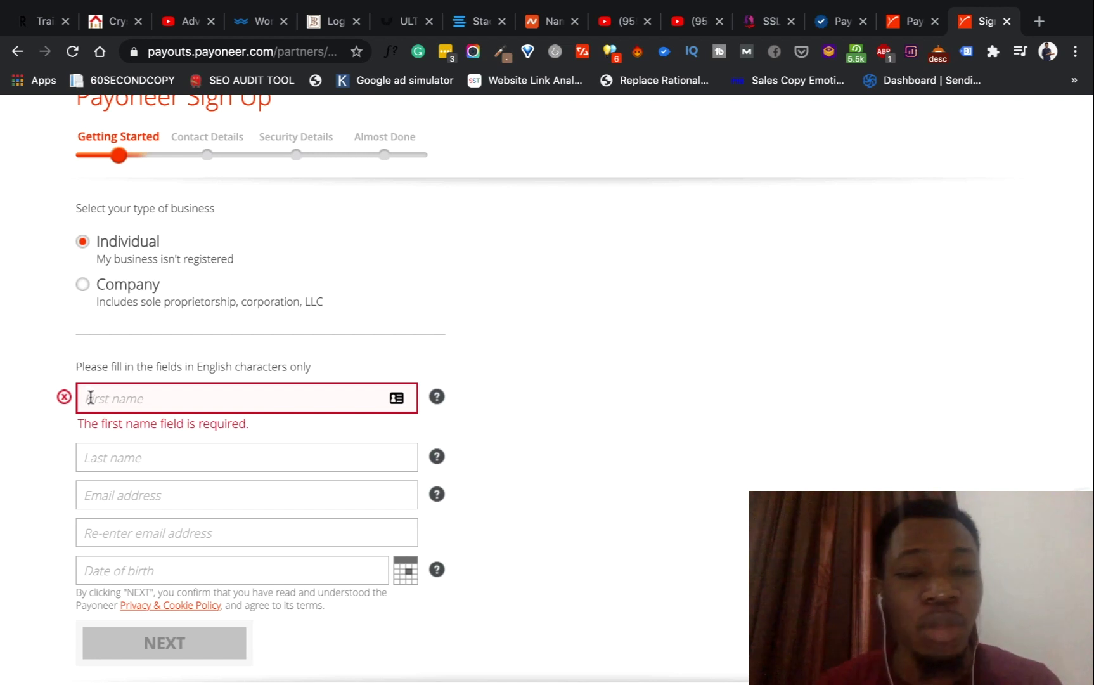
# - Enter the applicant's first and last name on the Getting Started form
pyautogui.click(91, 397)
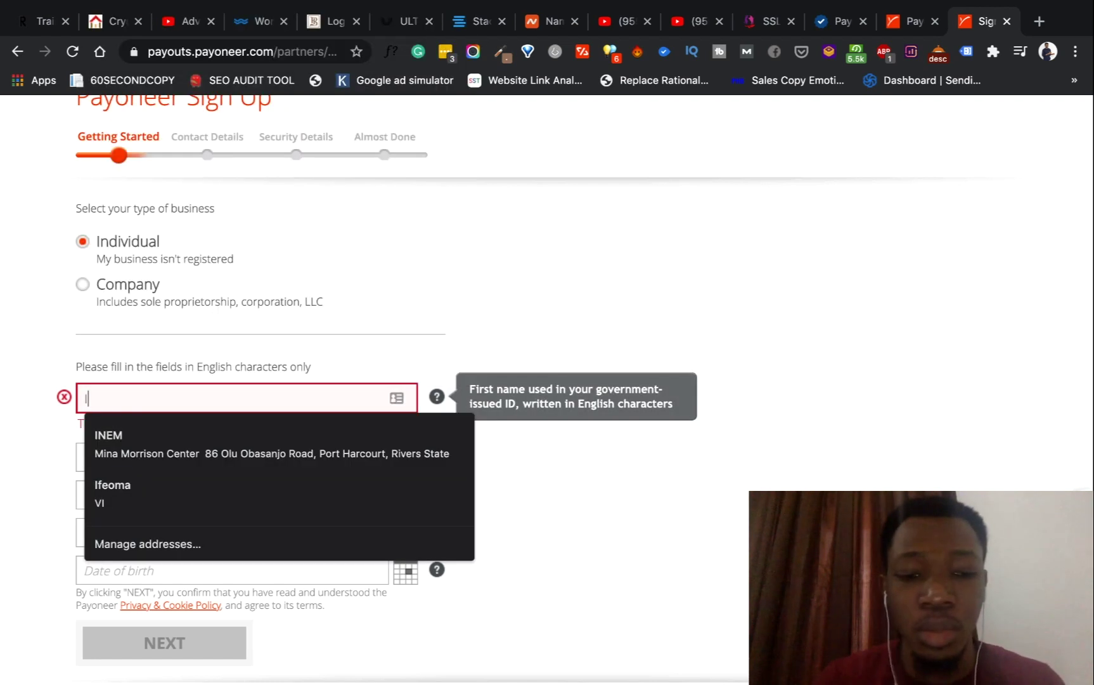
pyautogui.press('Tab')
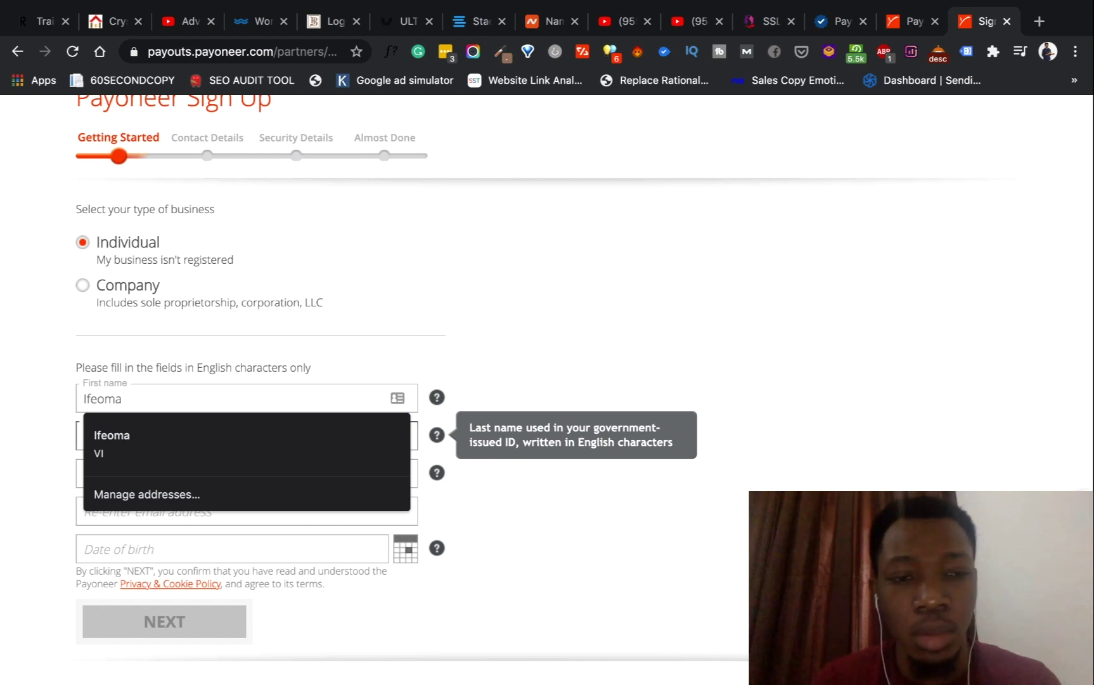
# - Enter the applicant's email address and re-enter it to confirm, fixing a typo
pyautogui.press('Tab')
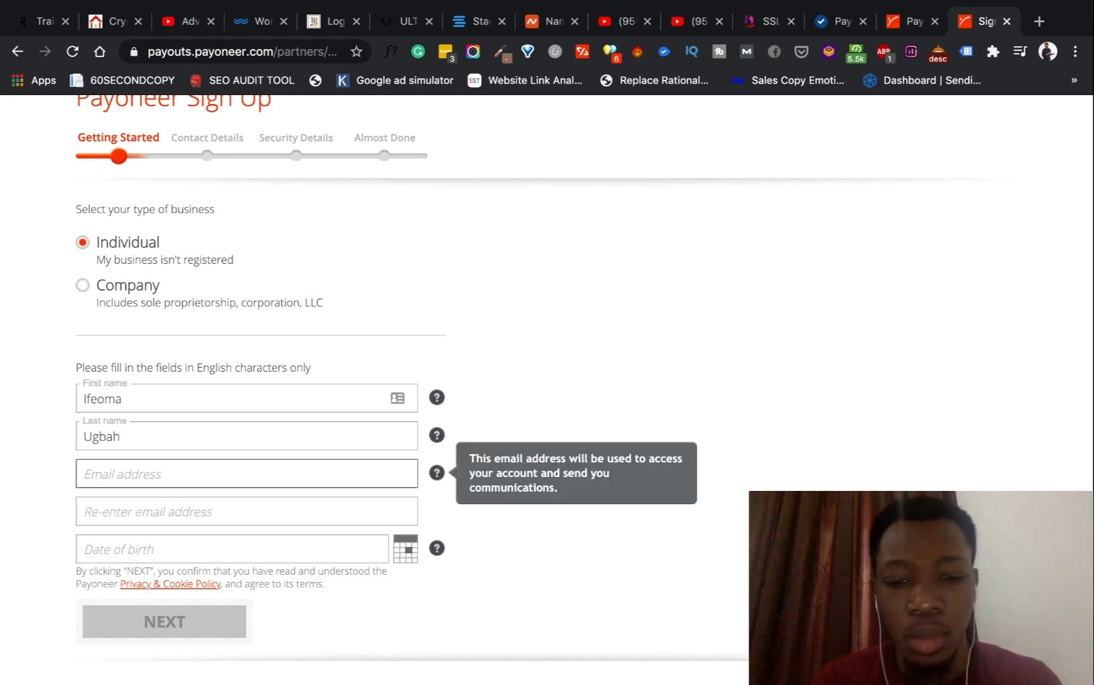
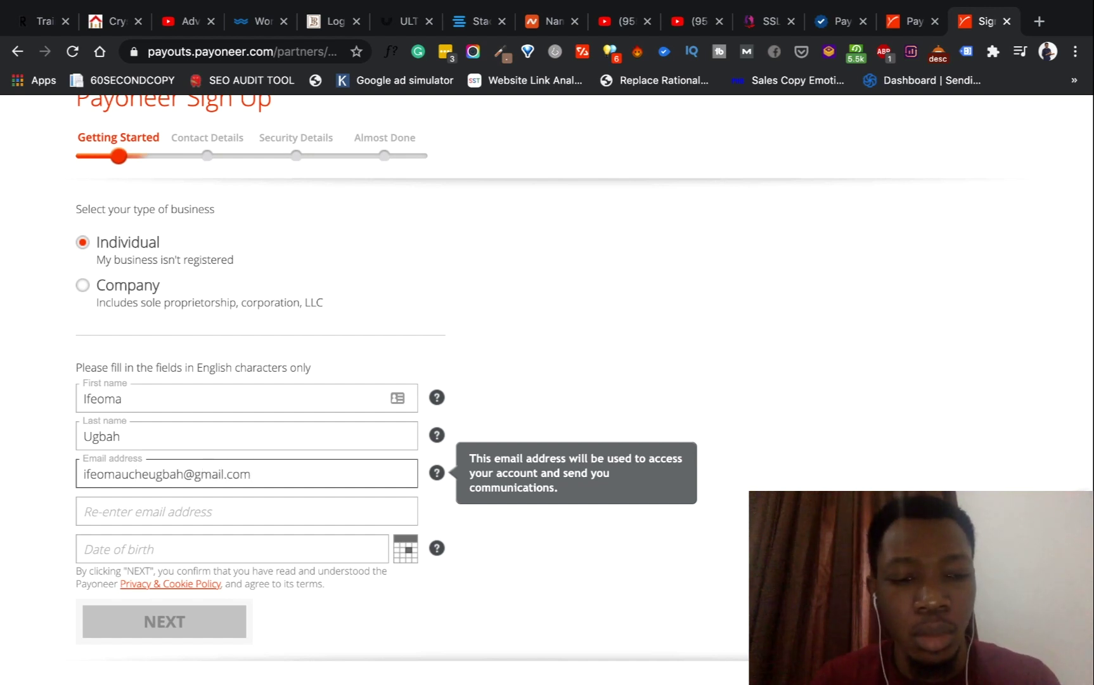
pyautogui.press('Tab')
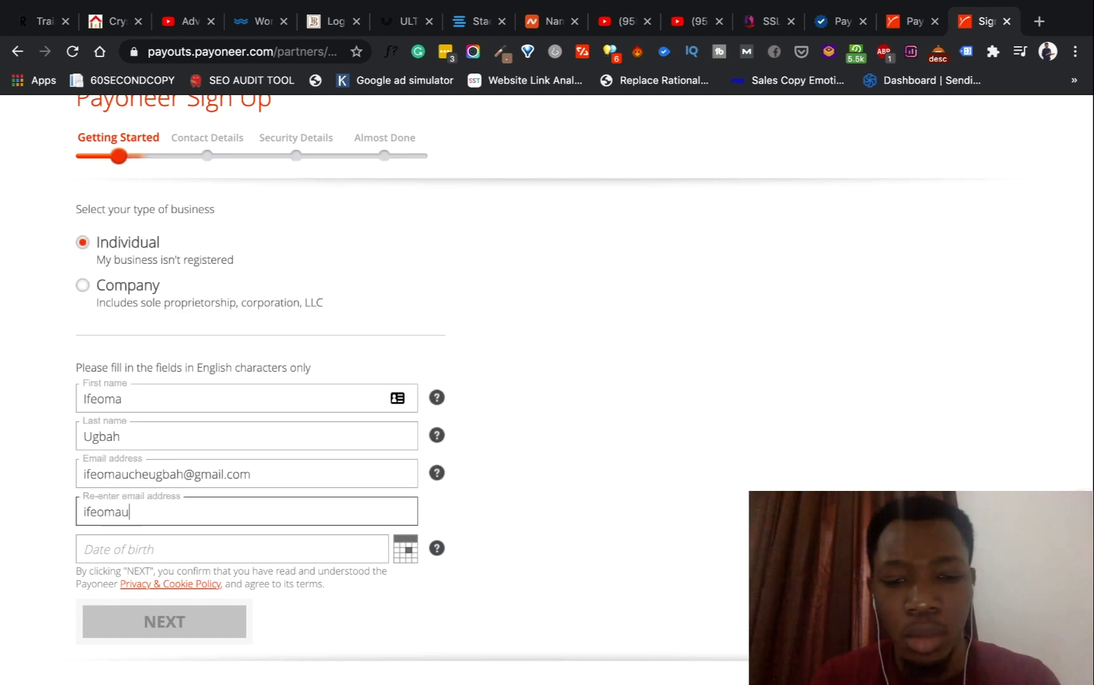
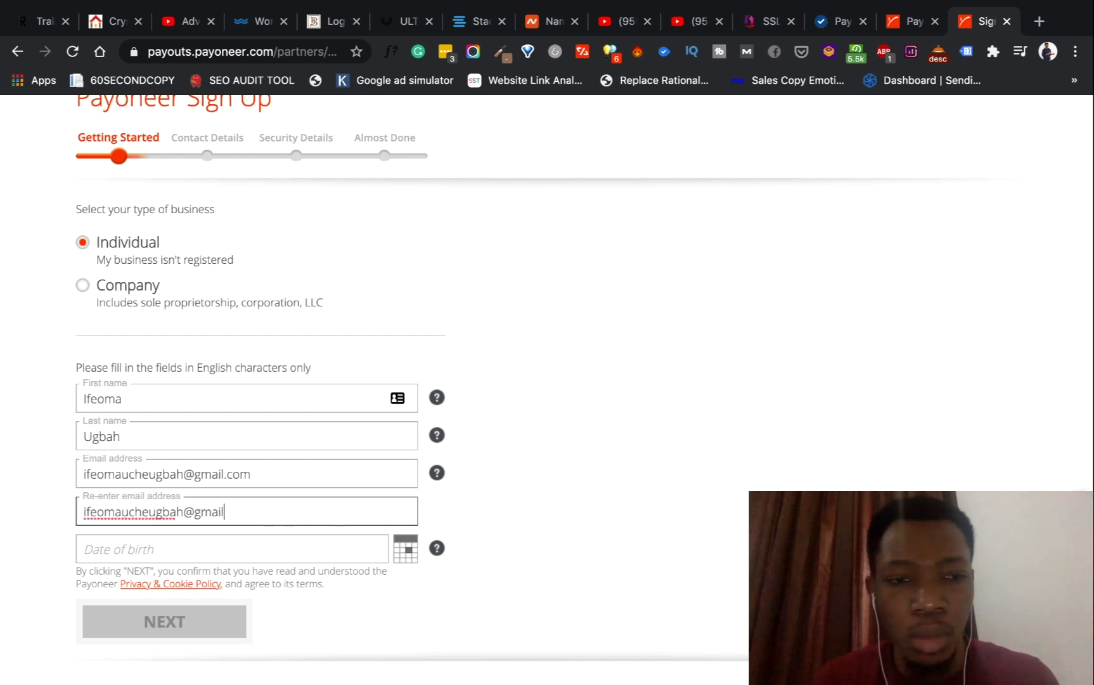
pyautogui.press('Tab')
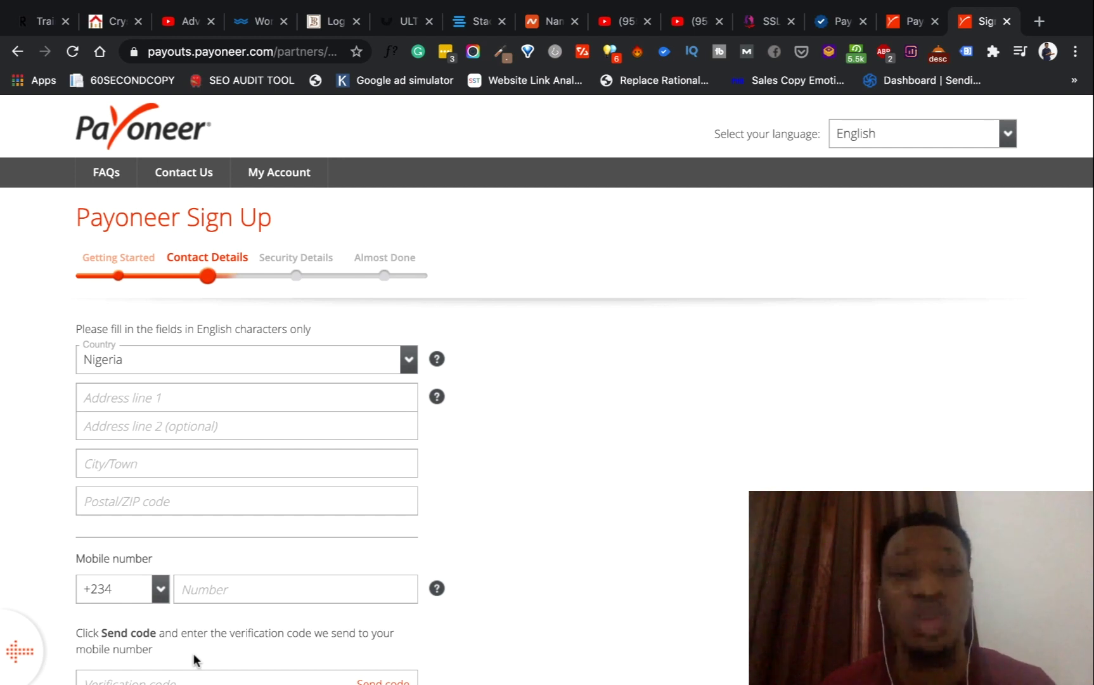
# - Fill Address line 1, city and postal code from the first saved Chrome address
pyautogui.scroll(-2, 193, 660)
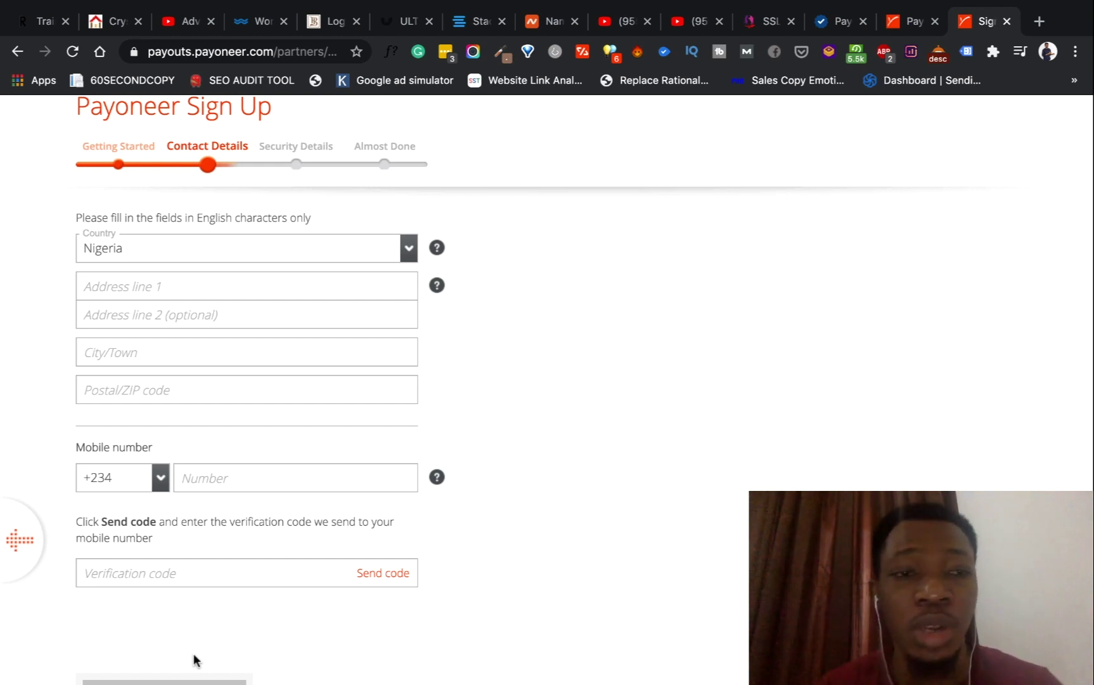
pyautogui.click(143, 288)
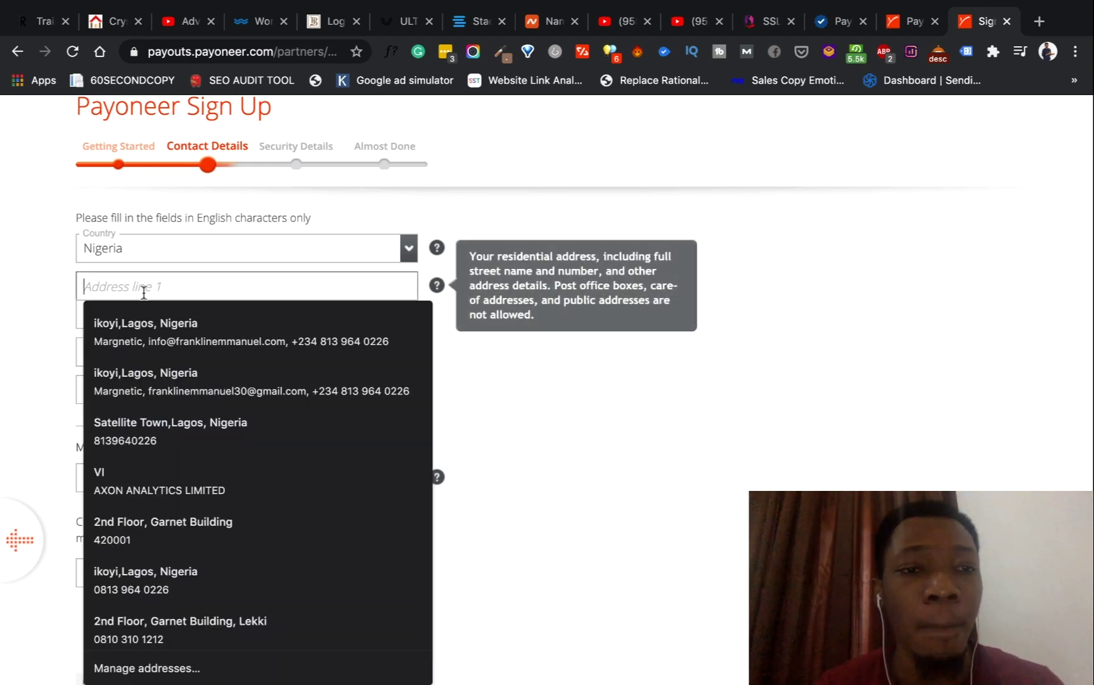
pyautogui.click(151, 331)
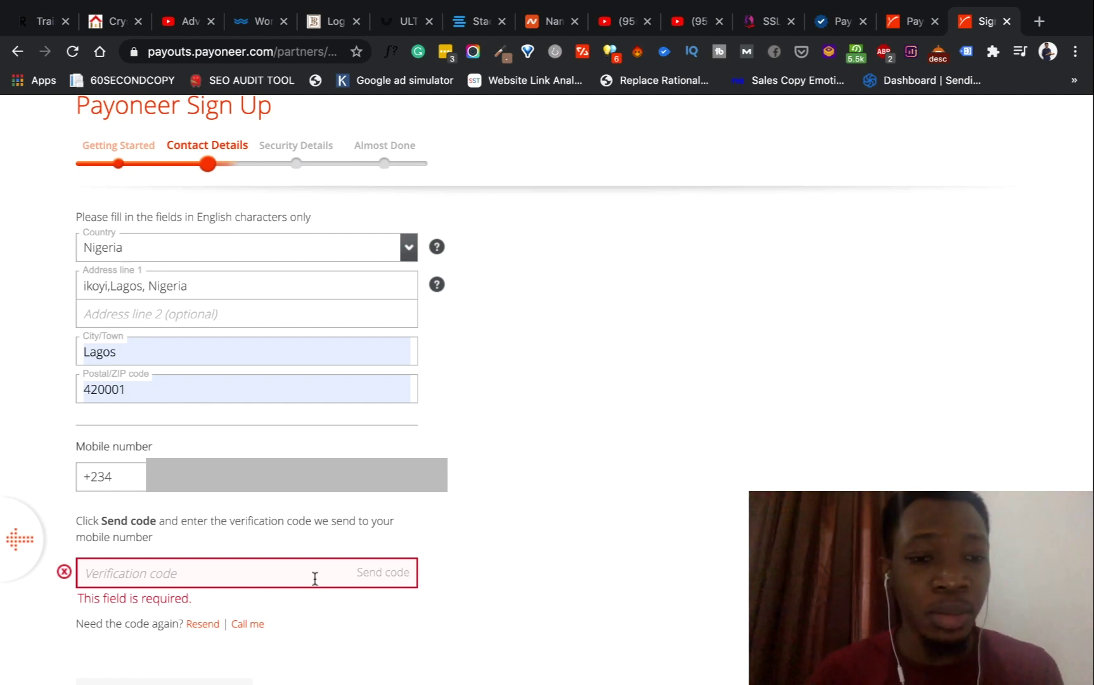
# - Enter the SMS verification code received on the mobile number
pyautogui.click(267, 572)
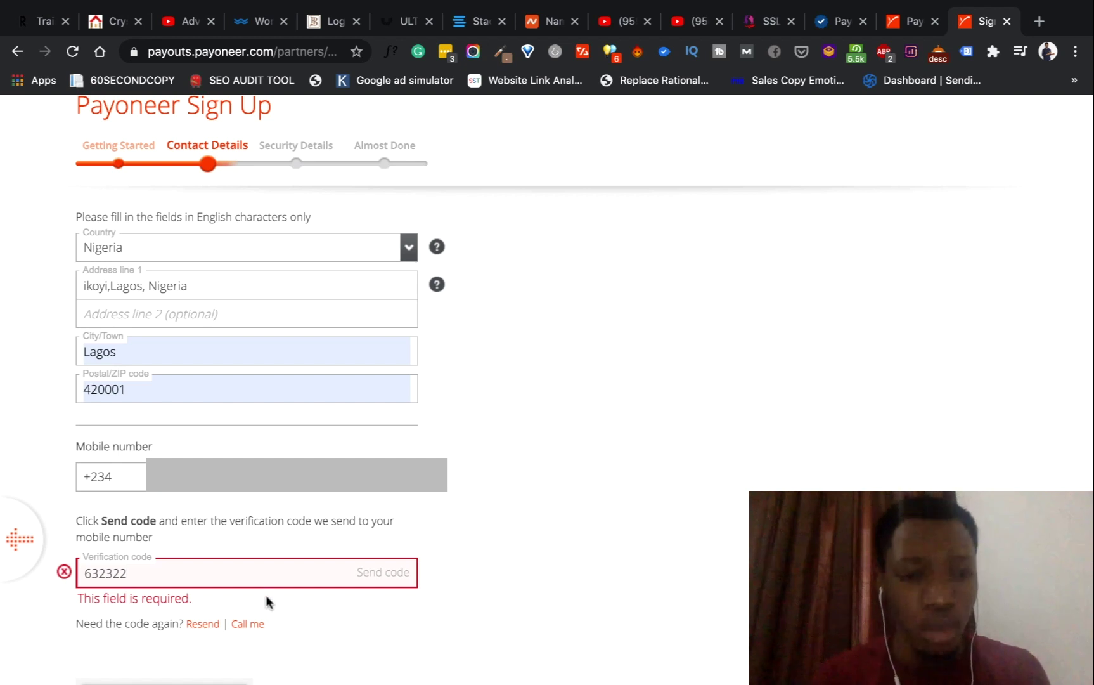
pyautogui.scroll(-2, 297, 627)
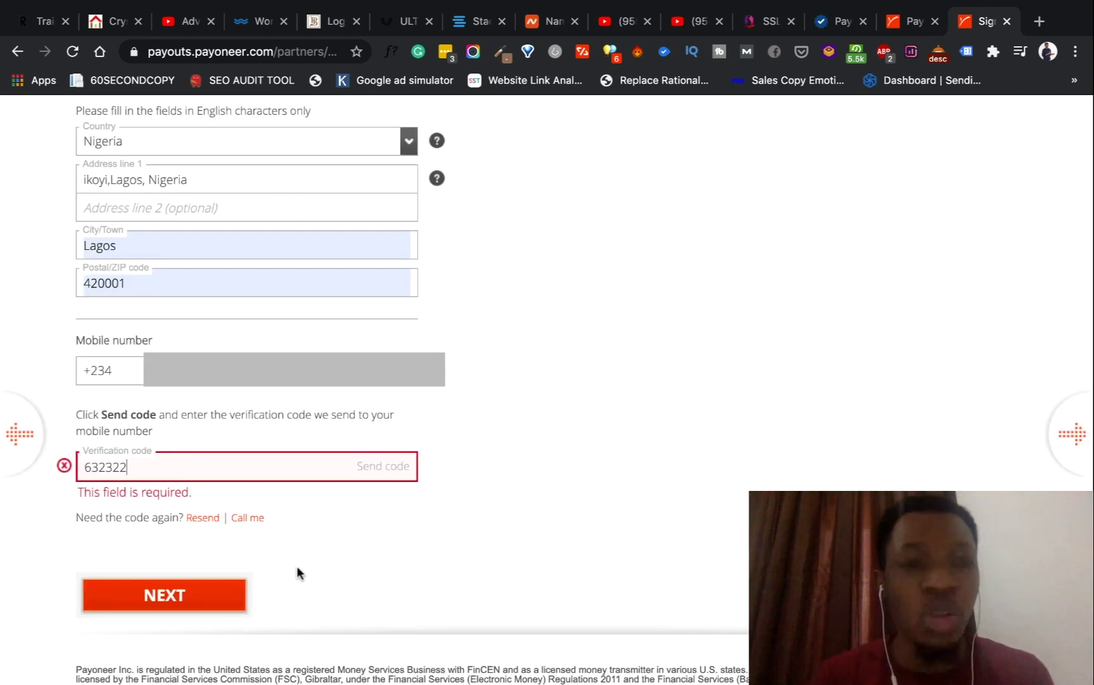
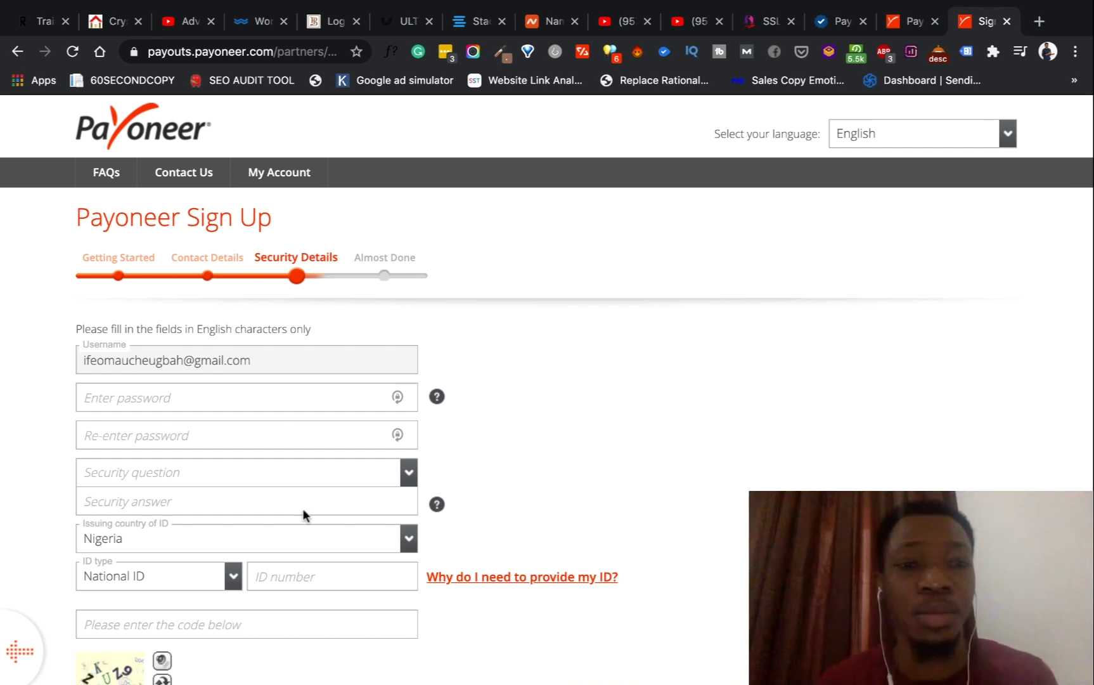
# - Enter the account password and re-enter it to confirm
pyautogui.click(198, 396)
pyautogui.write('a•••••••')
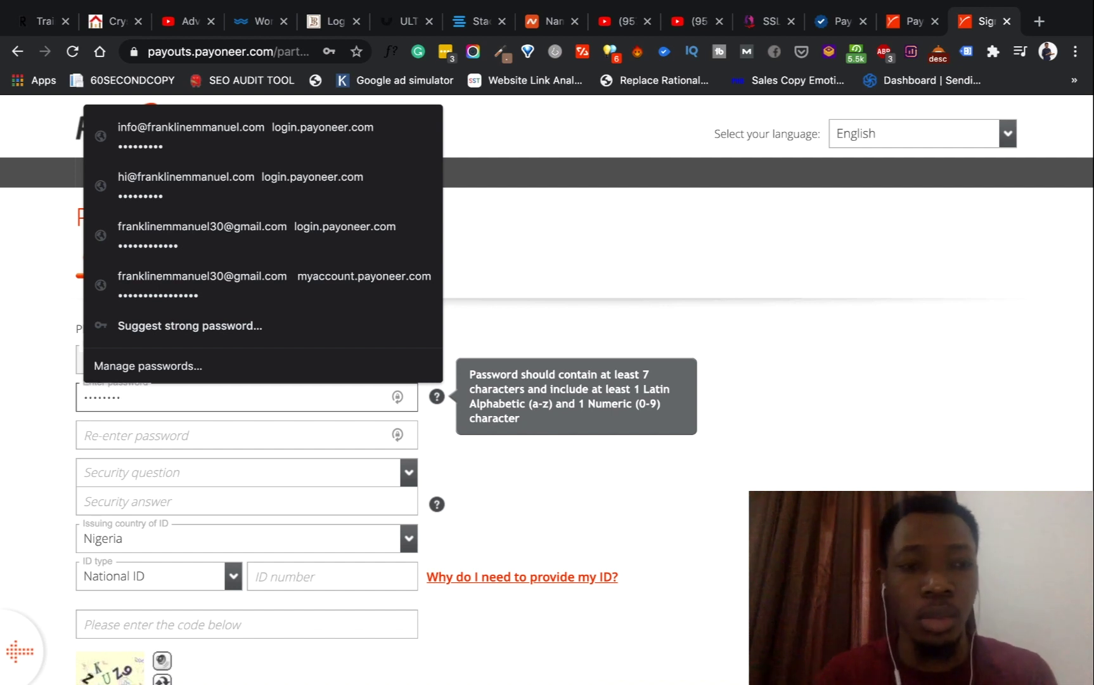
pyautogui.click(241, 435)
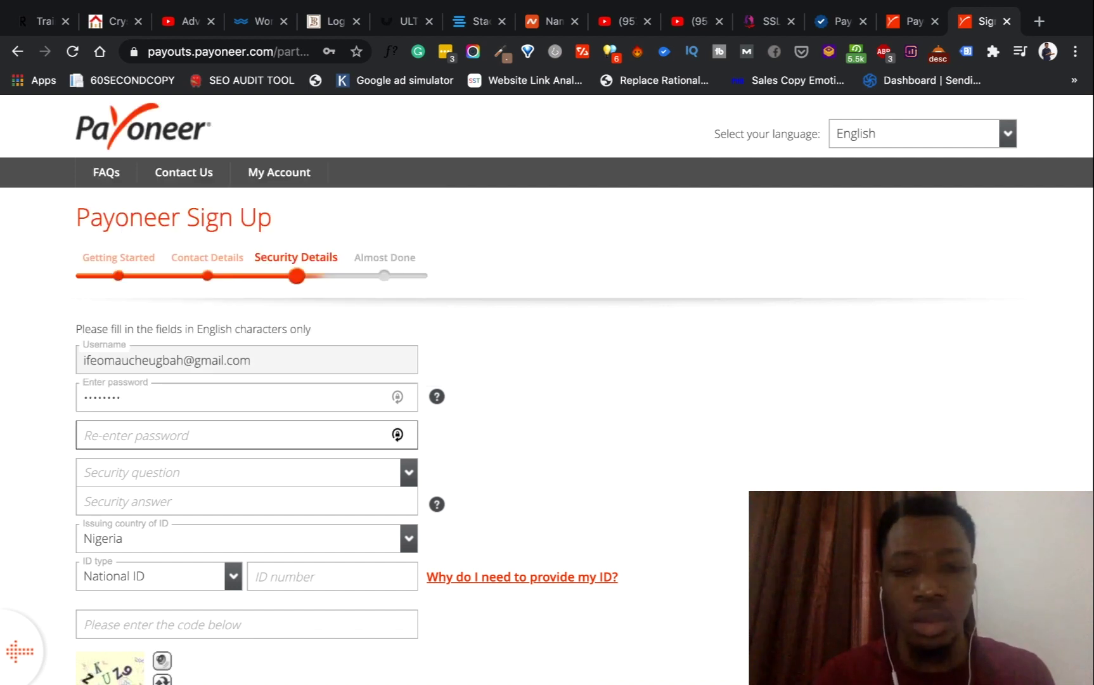
pyautogui.write('••••••••')
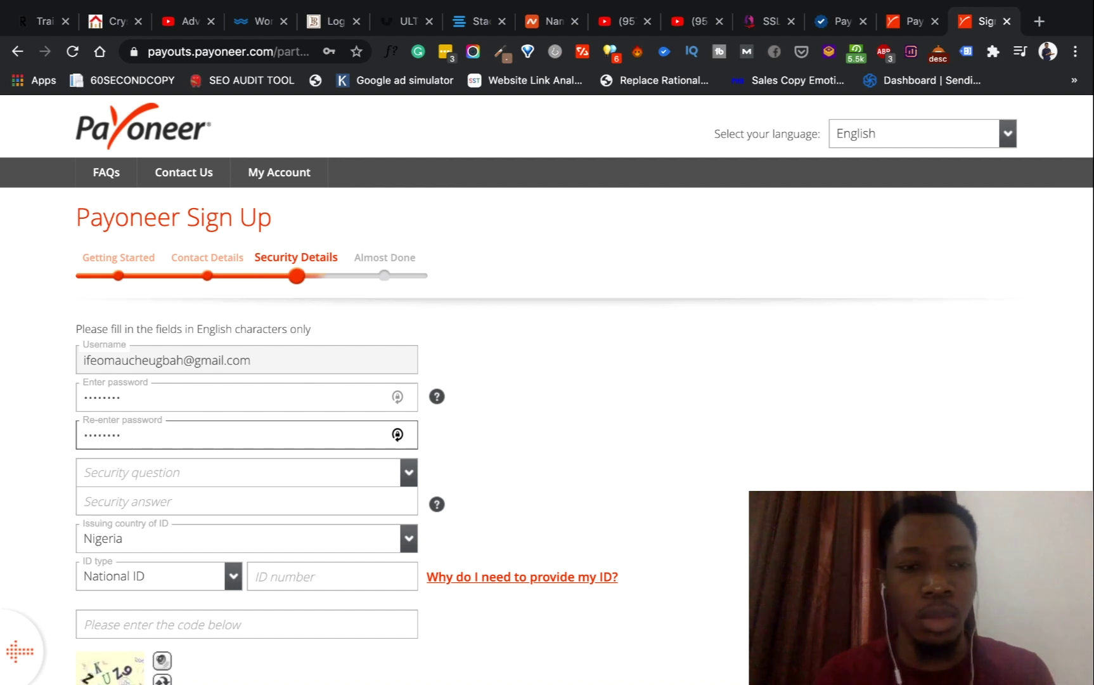
# - Choose the closest childhood friend security question and enter its security answer
pyautogui.click(194, 471)
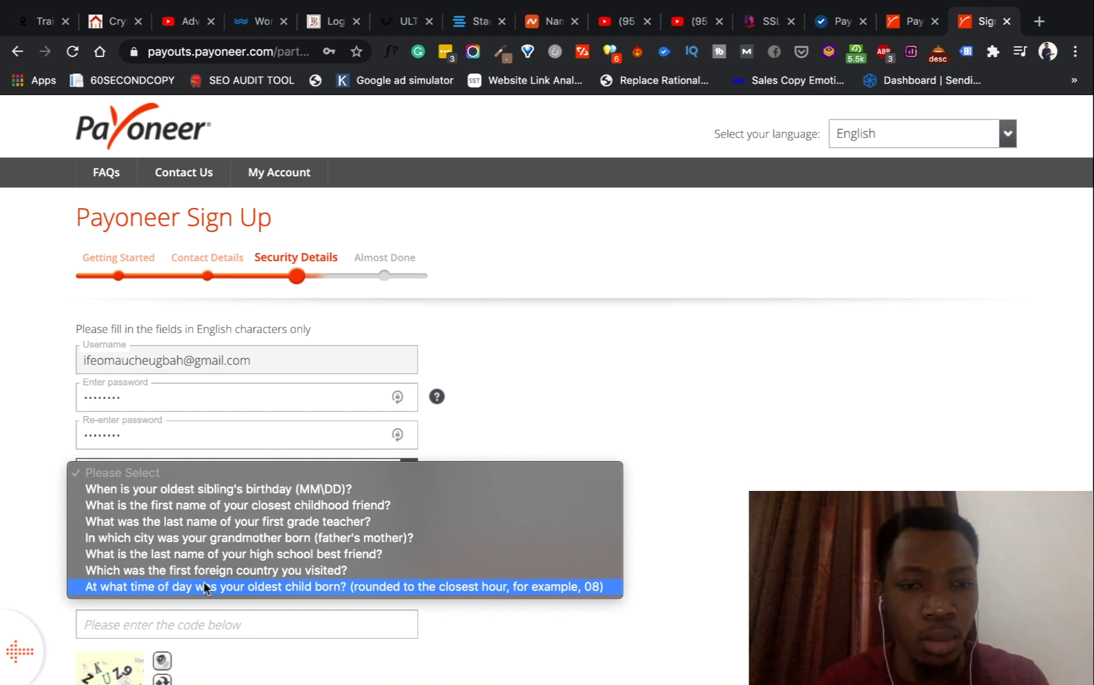
pyautogui.click(218, 490)
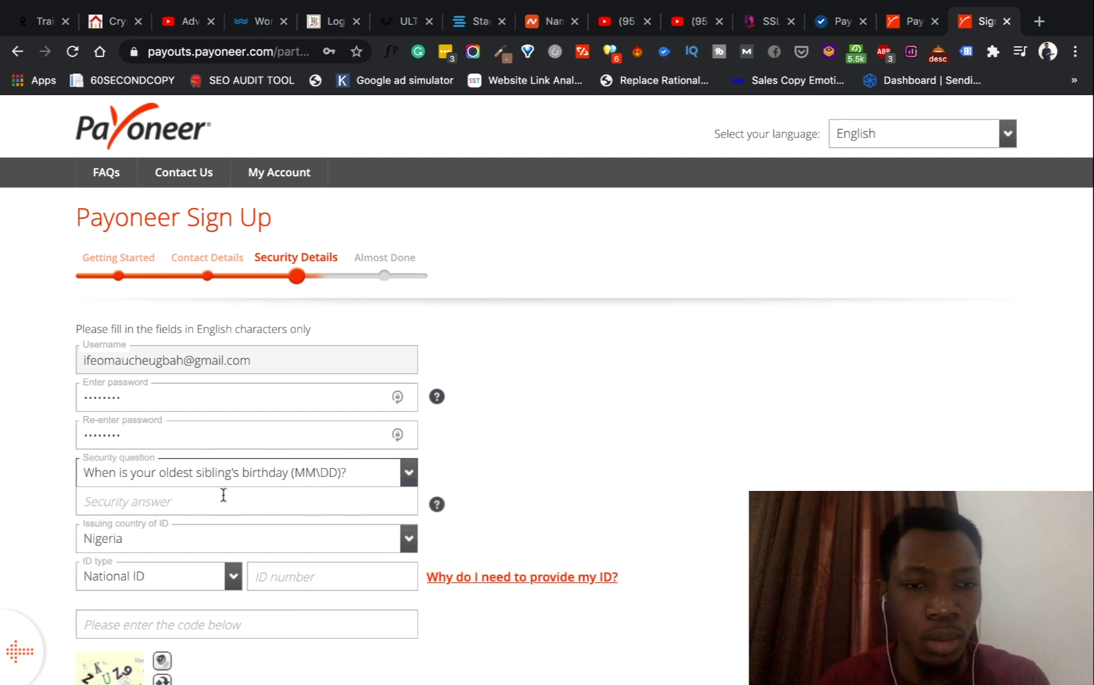
pyautogui.click(360, 472)
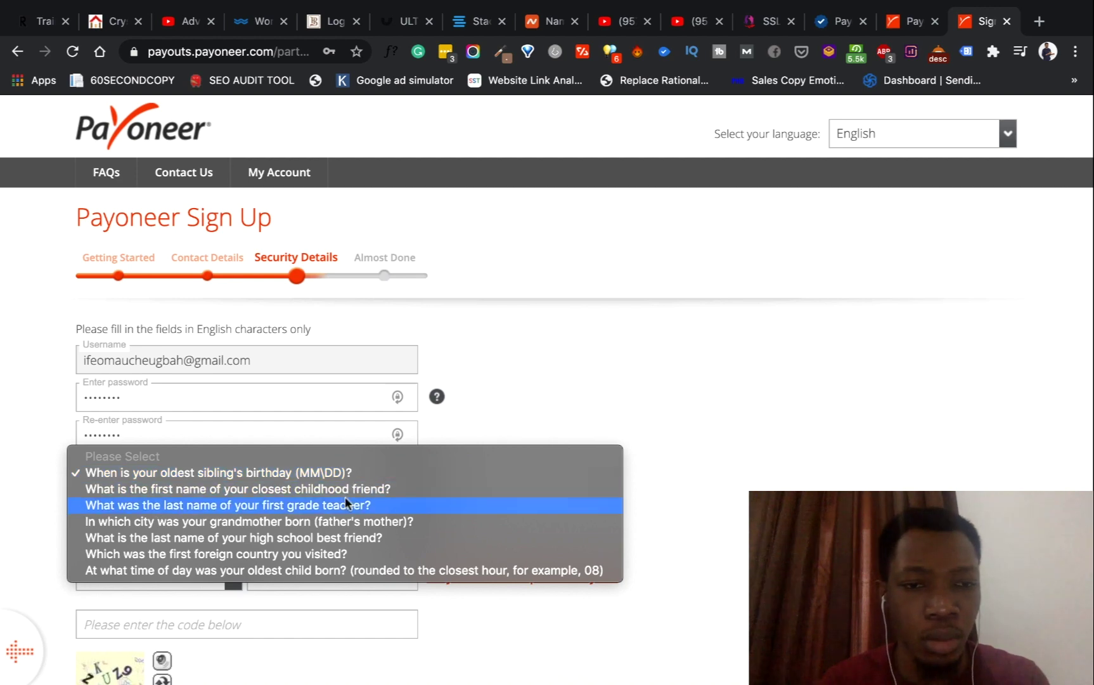
pyautogui.click(346, 489)
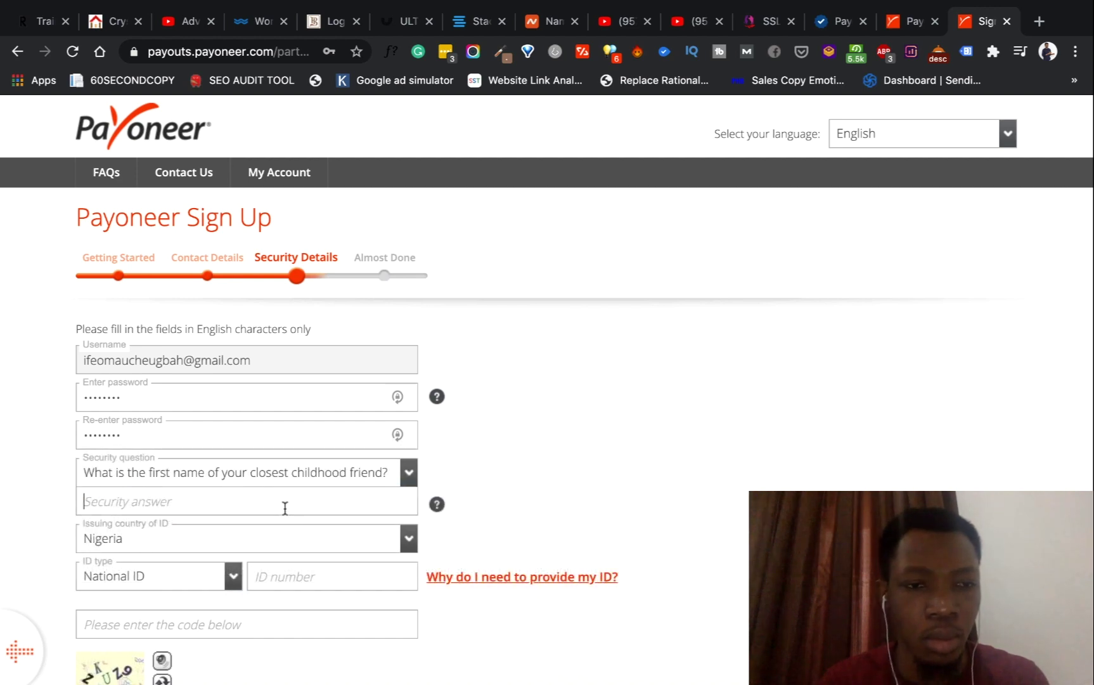
pyautogui.click(285, 507)
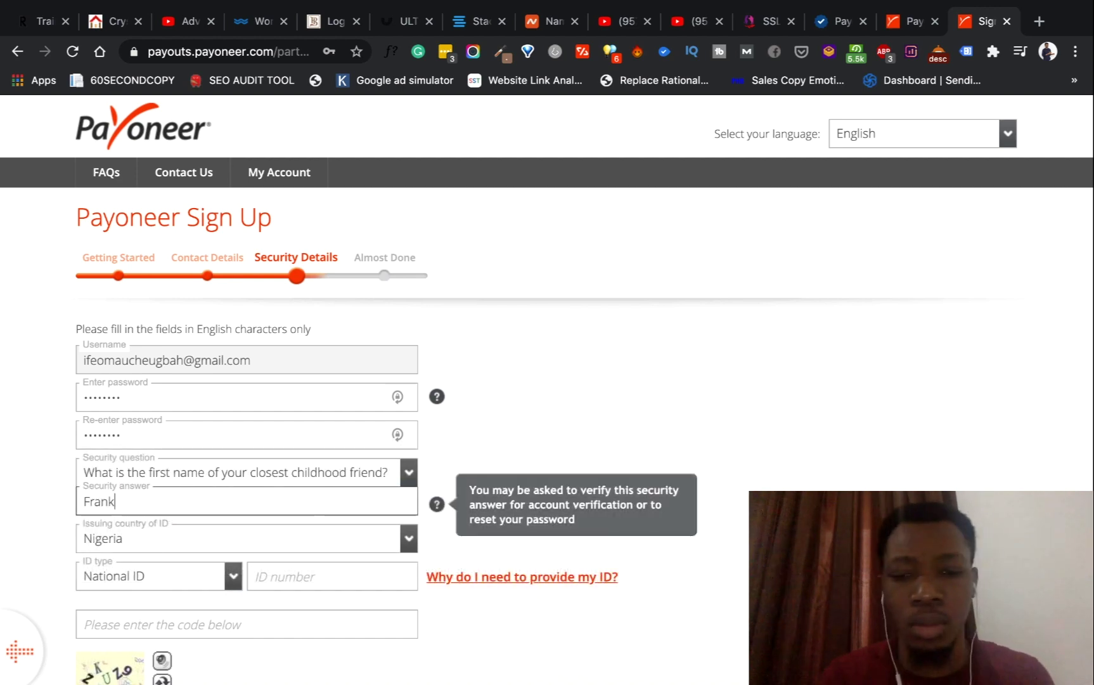
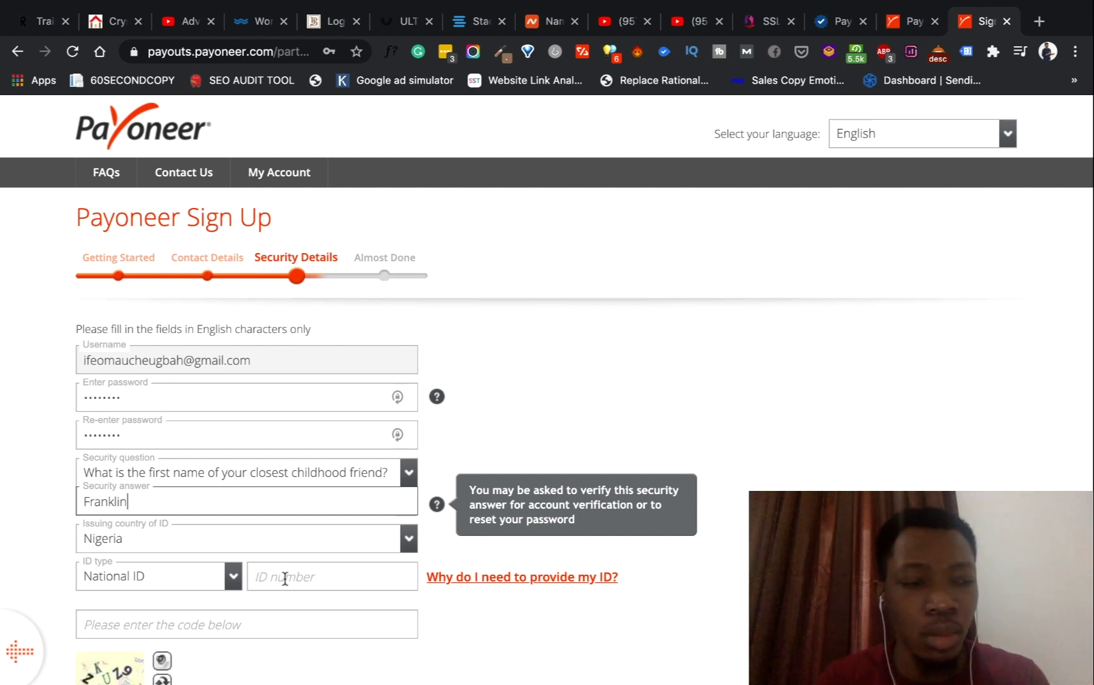
pyautogui.click(285, 578)
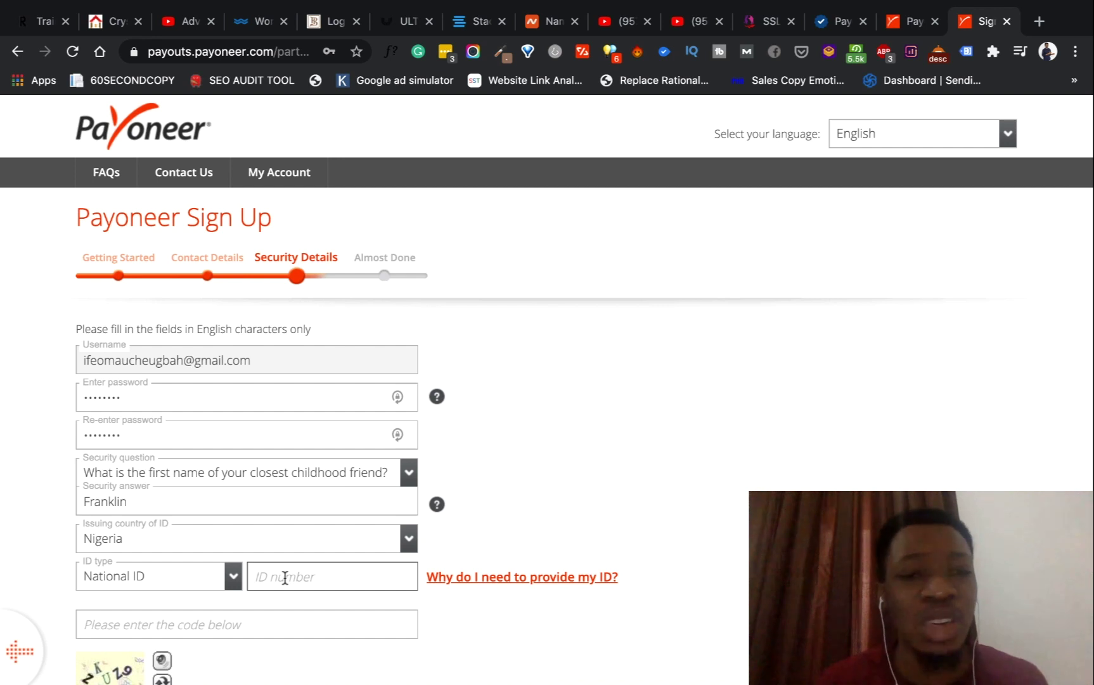
# - Keep National ID as the ID type and enter the national ID number
pyautogui.click(233, 580)
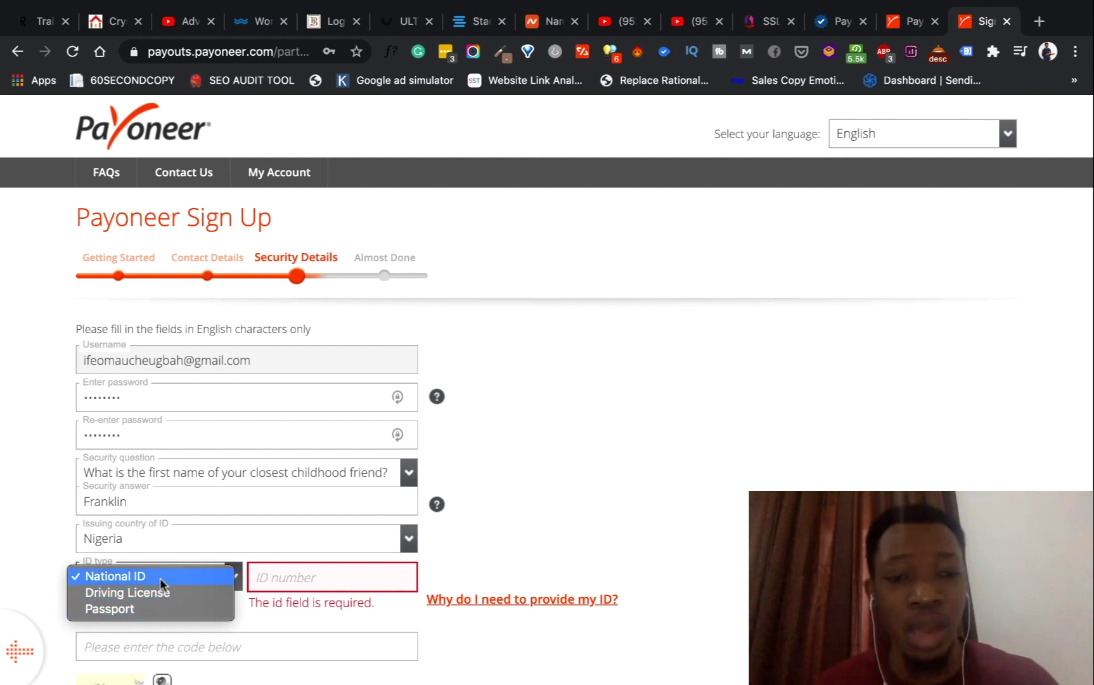
pyautogui.click(160, 577)
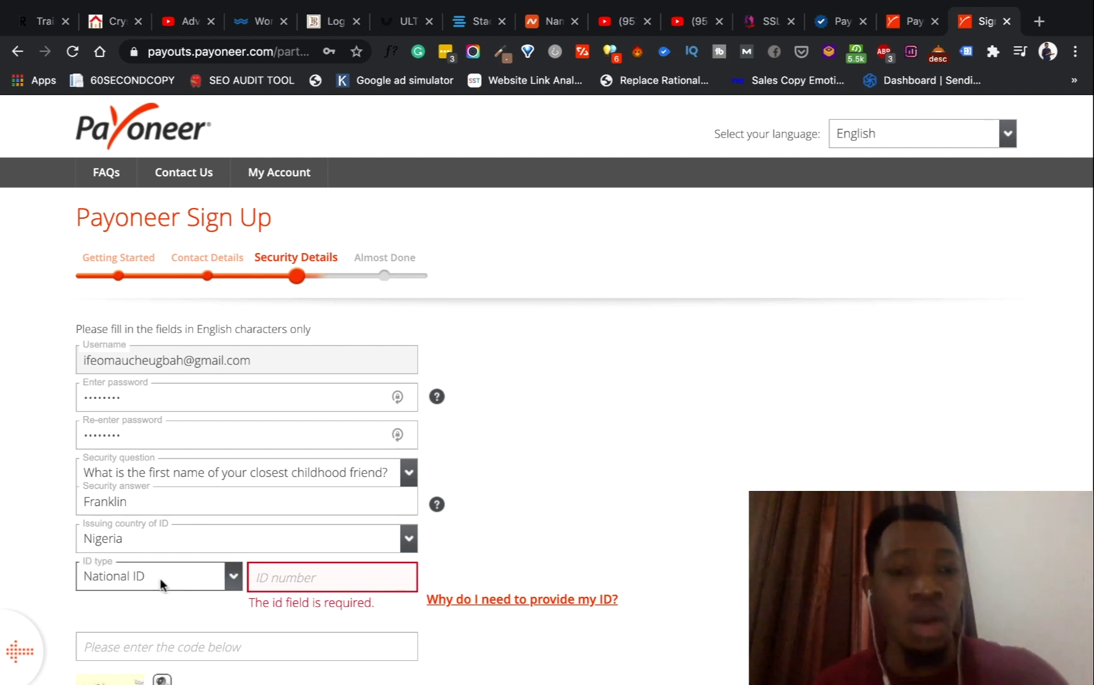
pyautogui.click(282, 571)
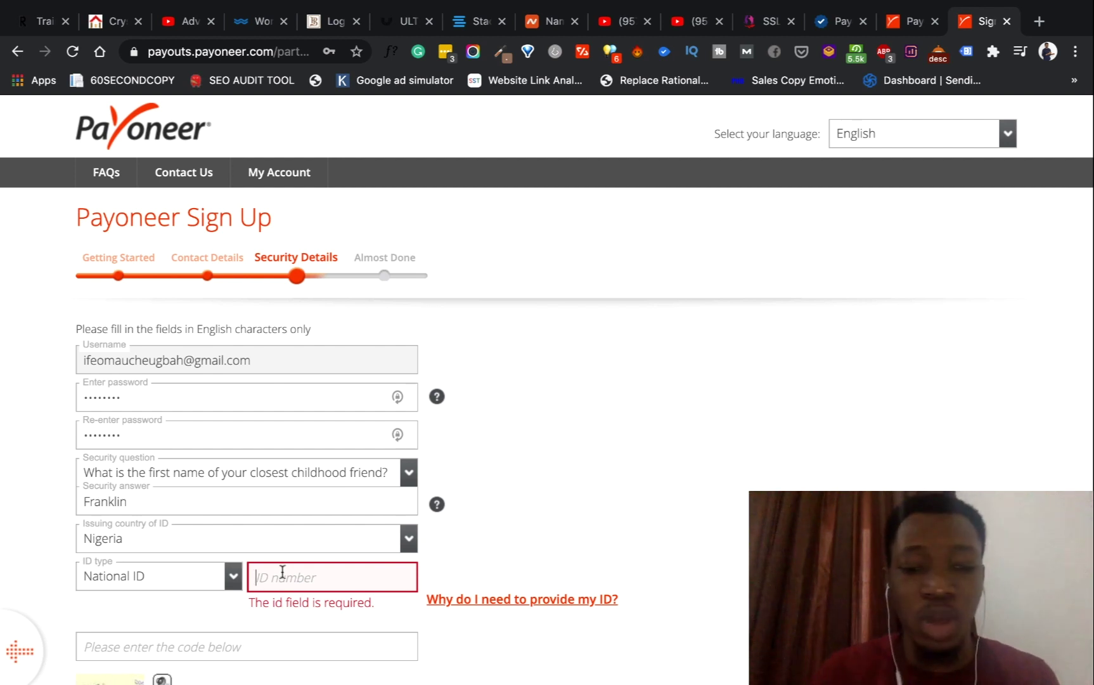
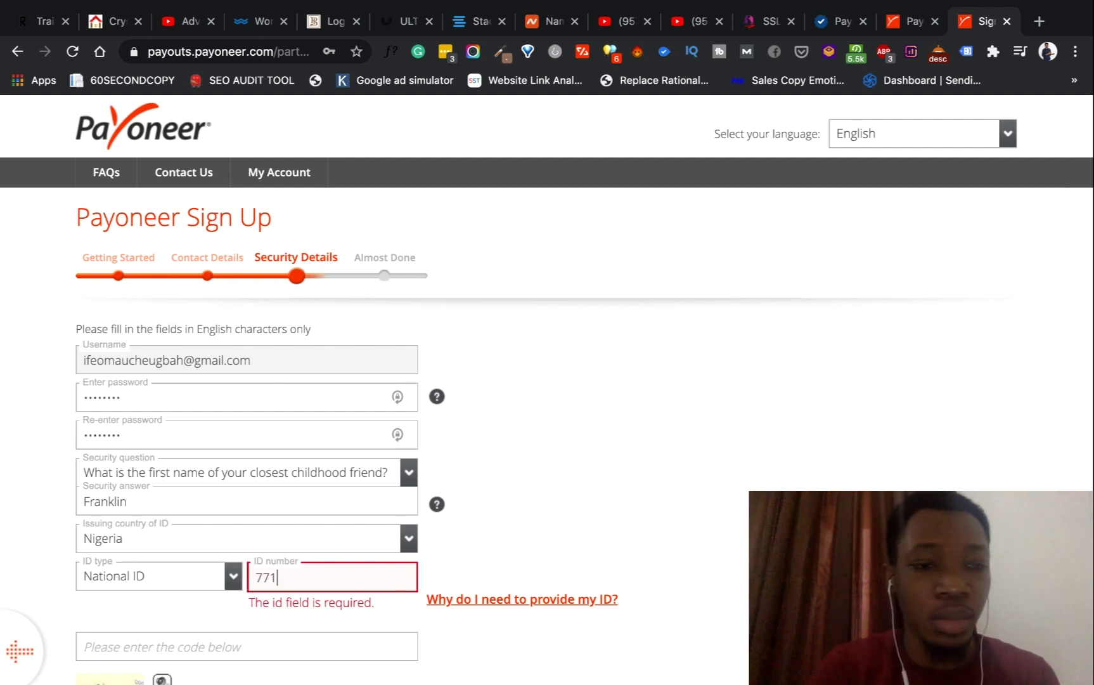
pyautogui.scroll(-3, 479, 564)
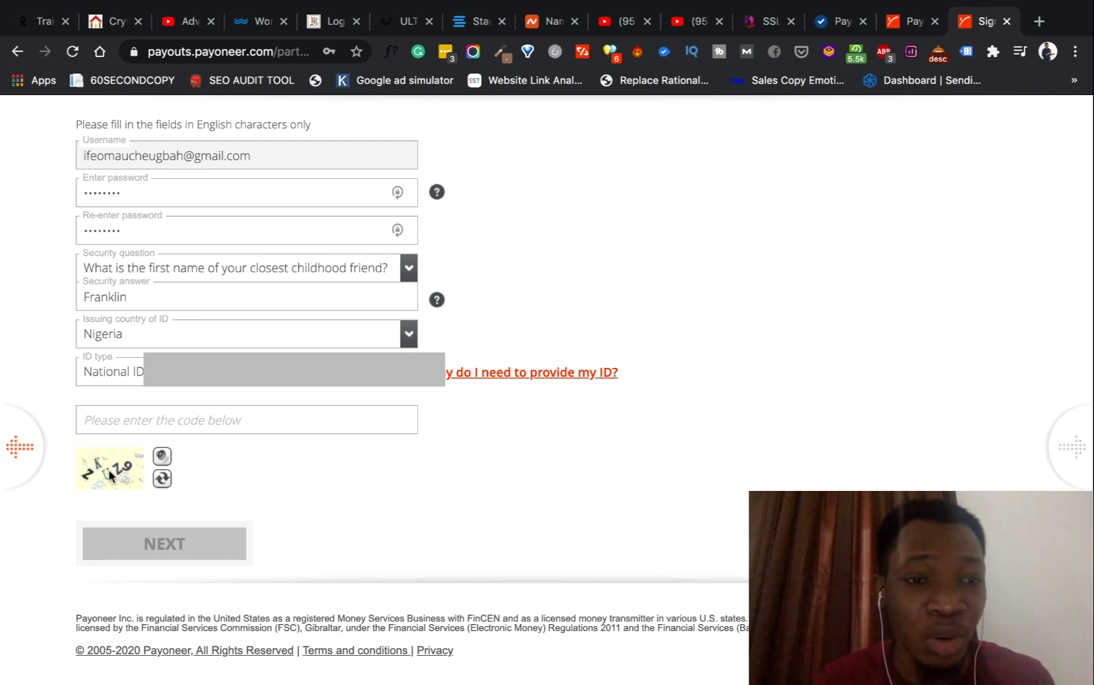
# - Enter the captcha code from the image and submit the Security Details form
pyautogui.click(130, 420)
pyautogui.write('zk')
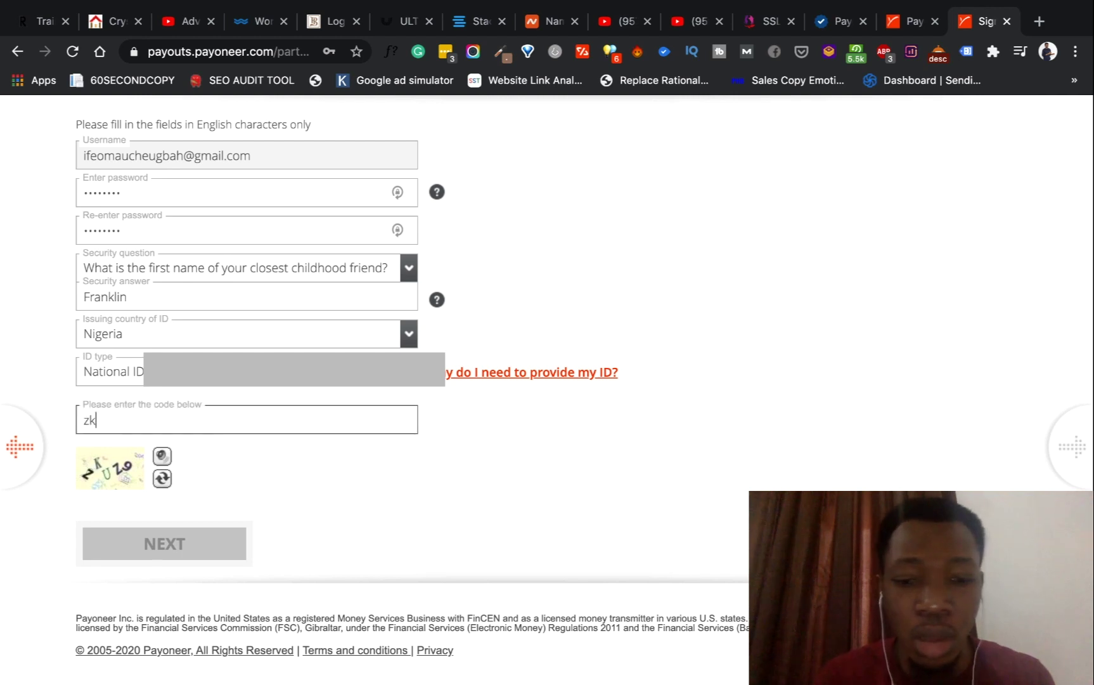
pyautogui.press('BackSpace')
pyautogui.press('BackSpace')
pyautogui.write('ZK')
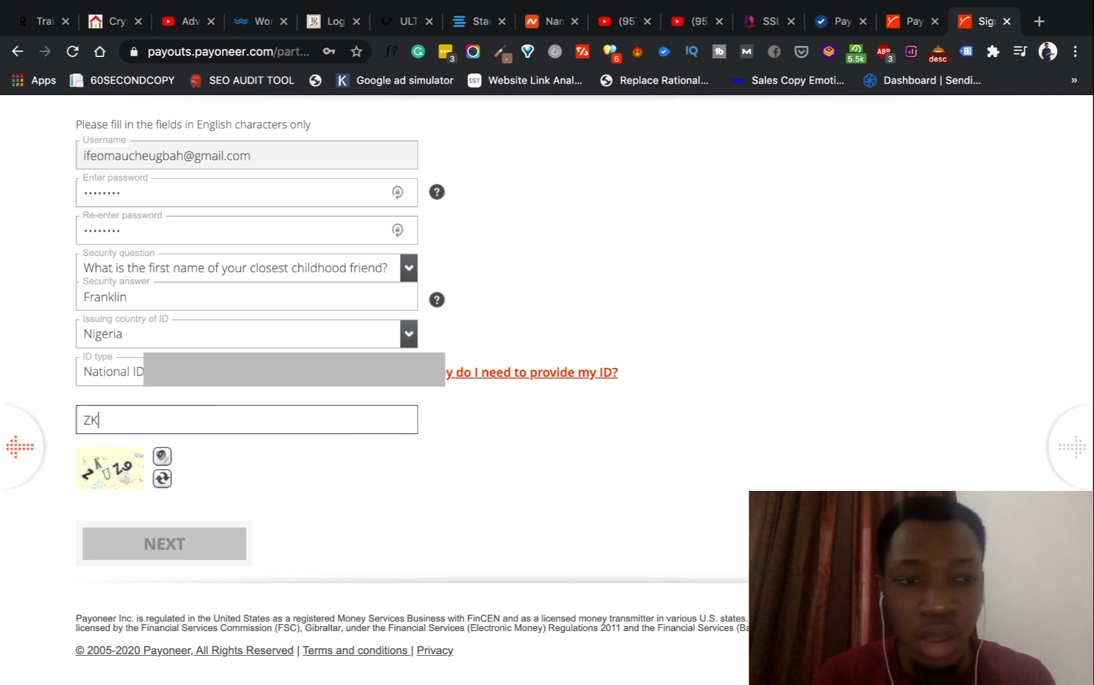
pyautogui.write('UZ9')
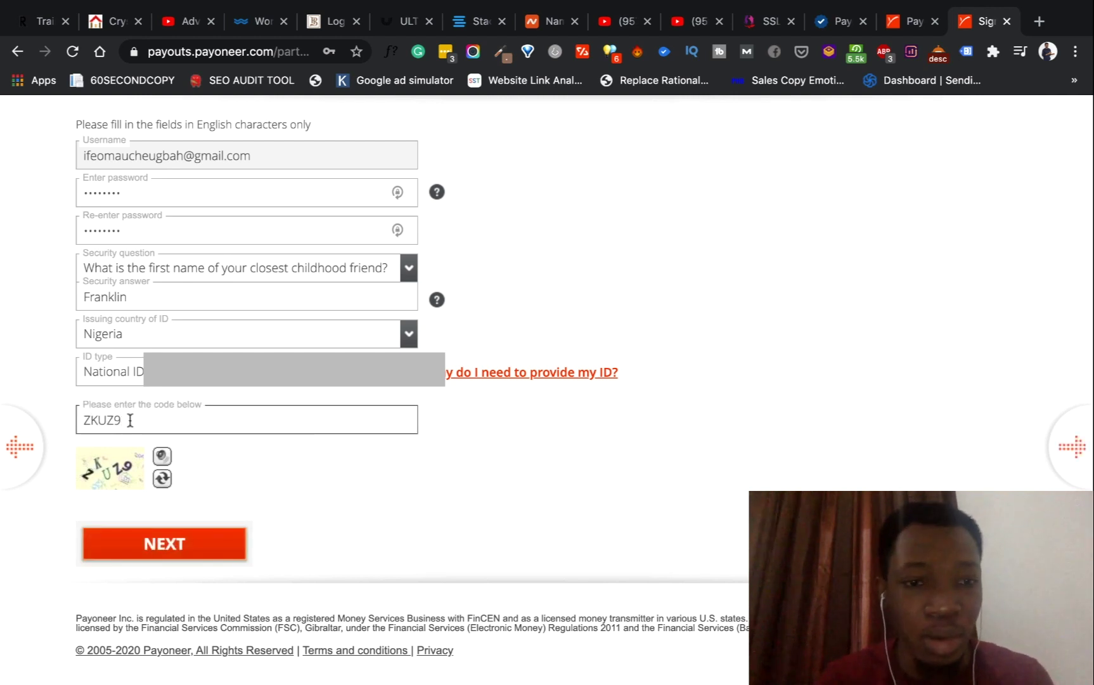
pyautogui.click(189, 545)
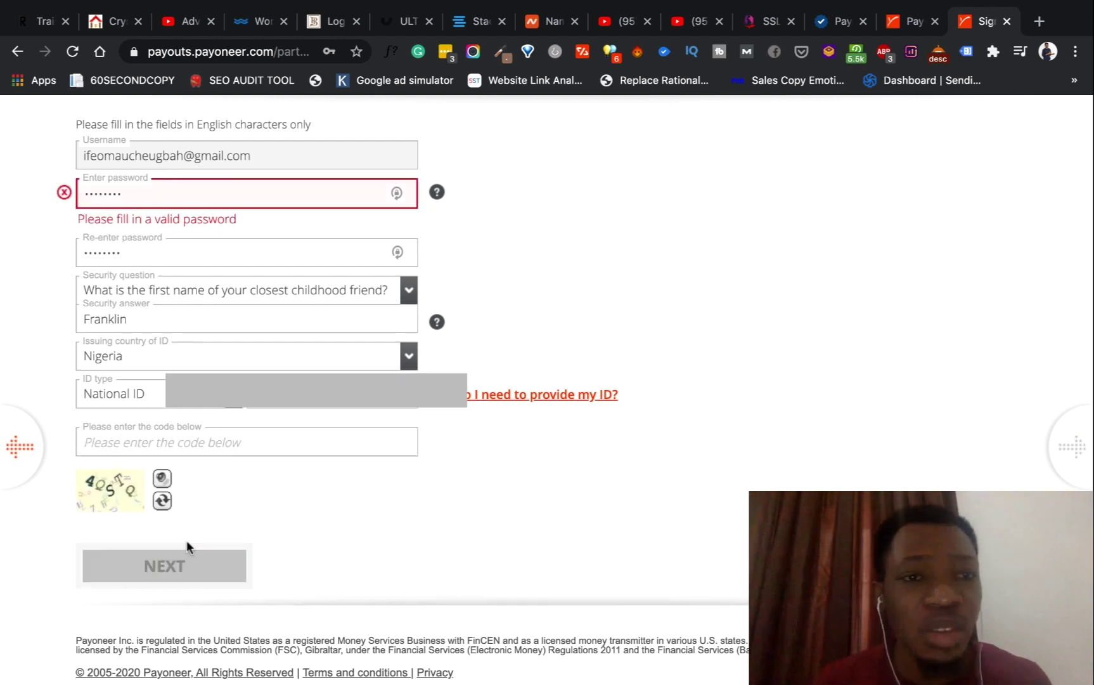
# - Replace the password in both password fields and enter the new captcha code
pyautogui.click(123, 201)
pyautogui.doubleClick(123, 201)
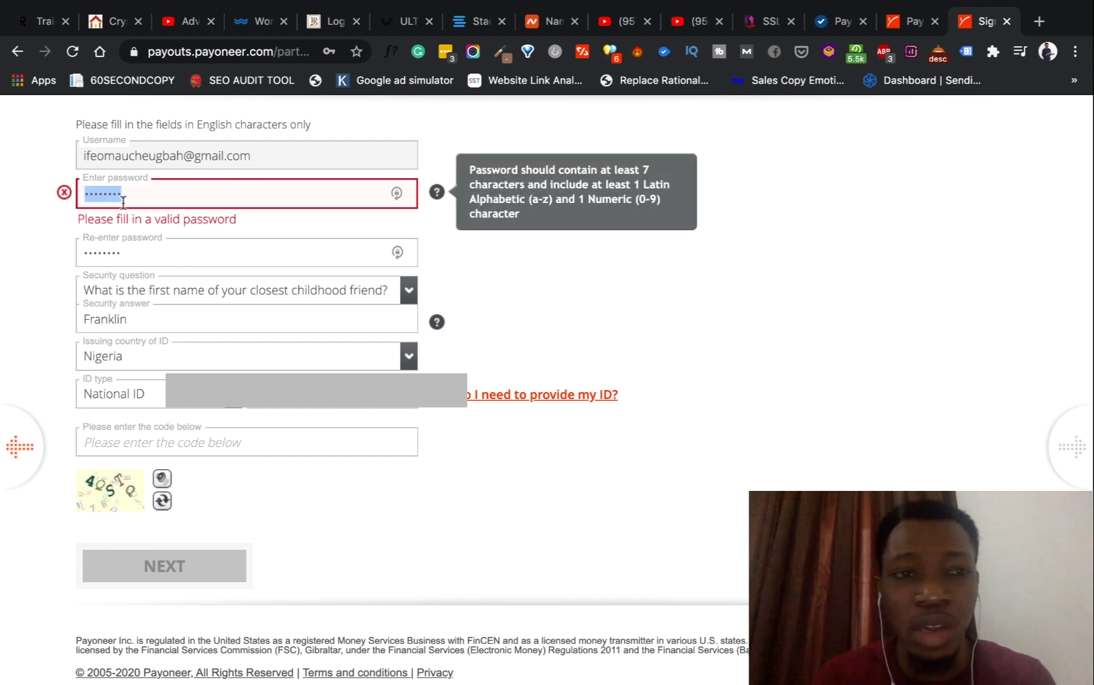
pyautogui.write('•••••')
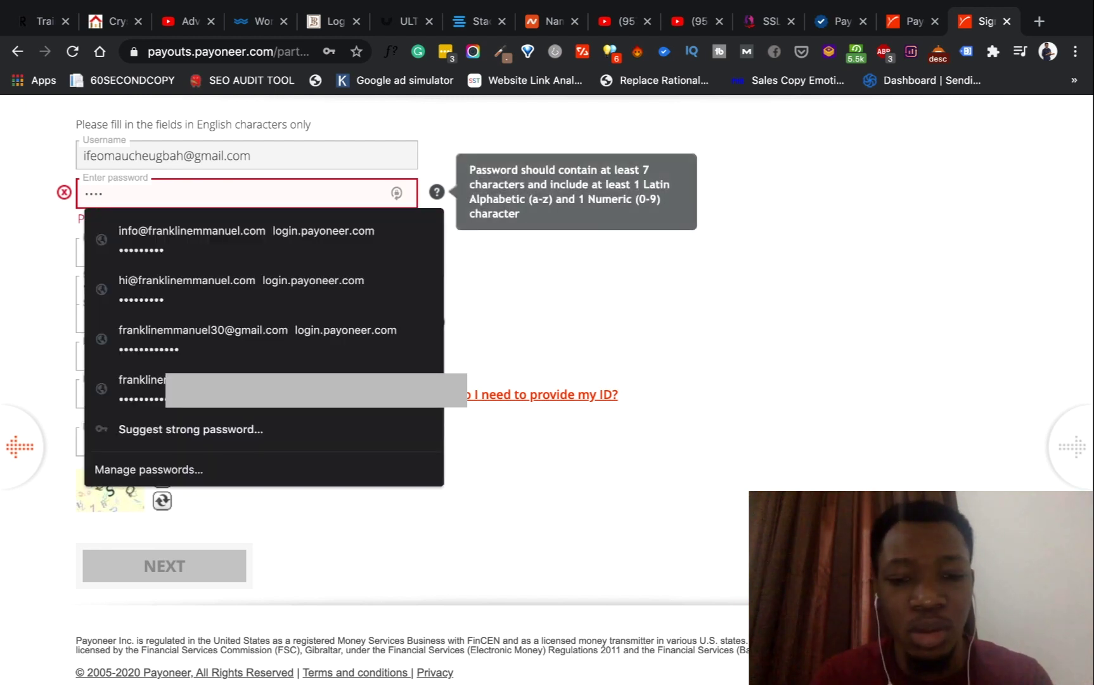
pyautogui.write('••••')
pyautogui.press('Tab')
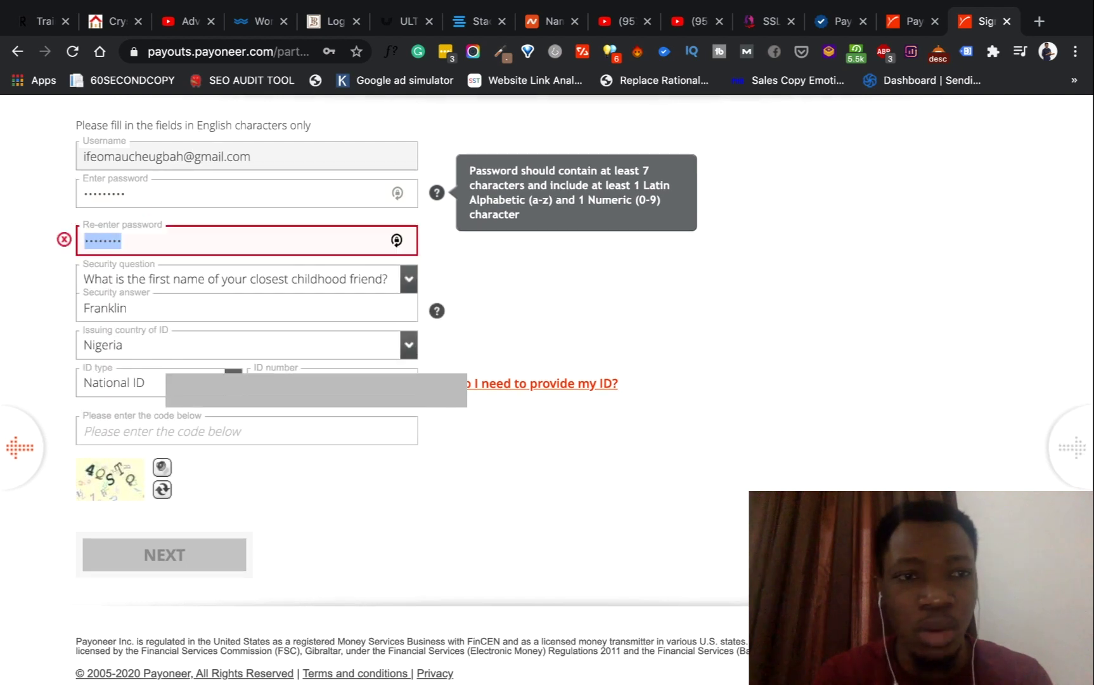
pyautogui.write('•••••••')
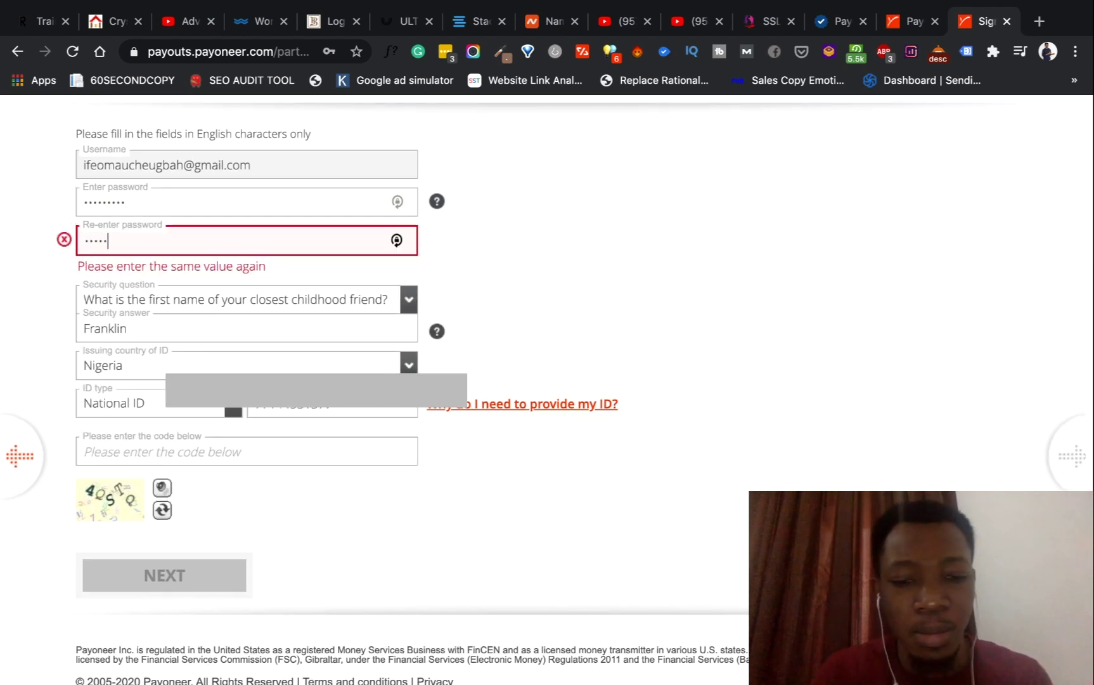
pyautogui.write('••')
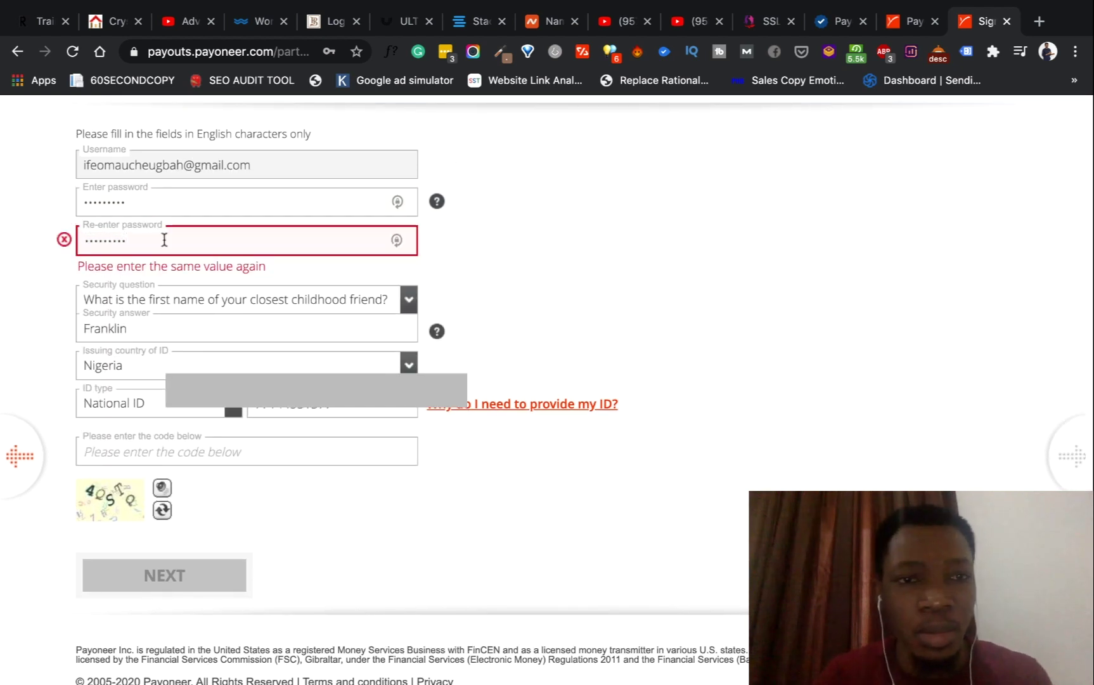
pyautogui.click(253, 449)
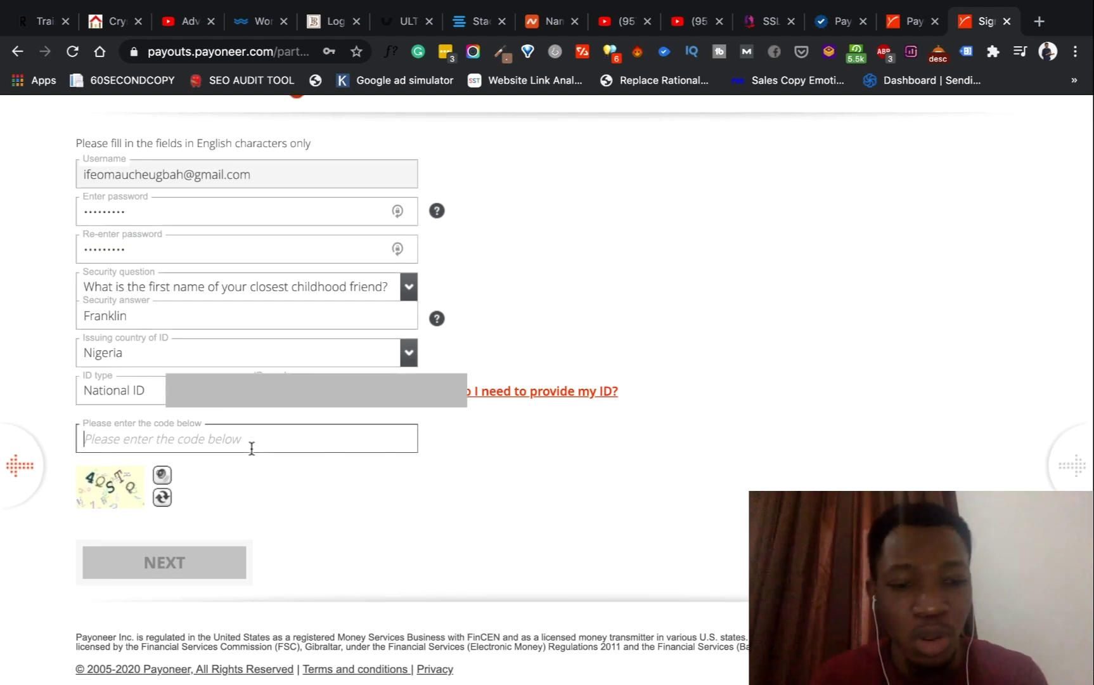
pyautogui.write('4Q')
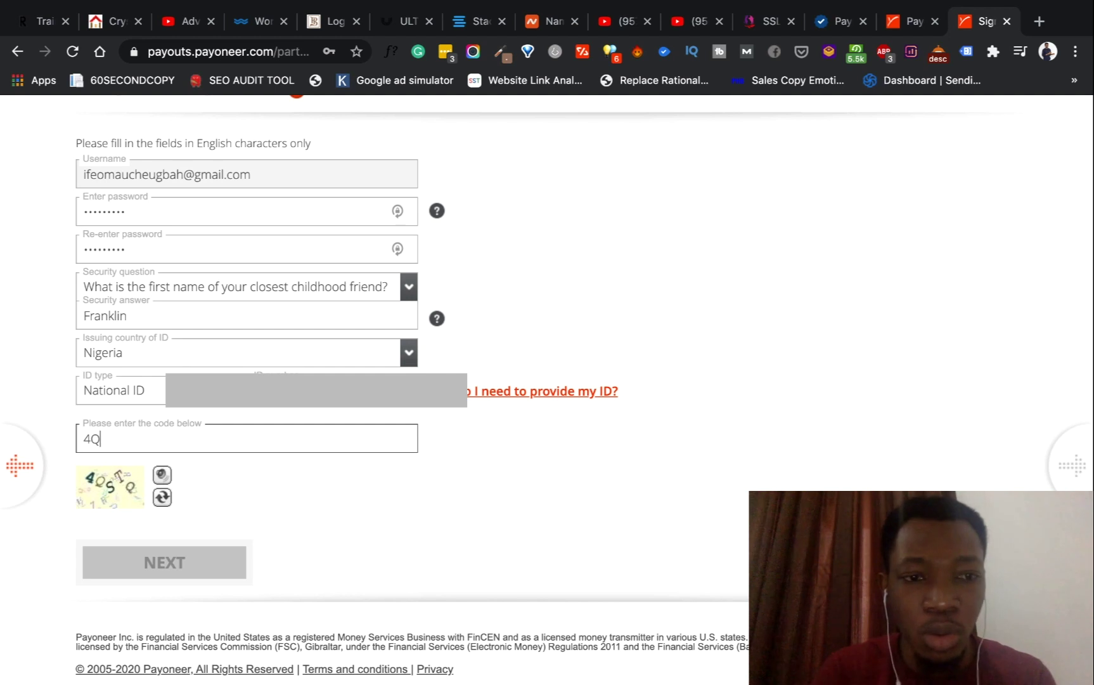
pyautogui.write('STQ')
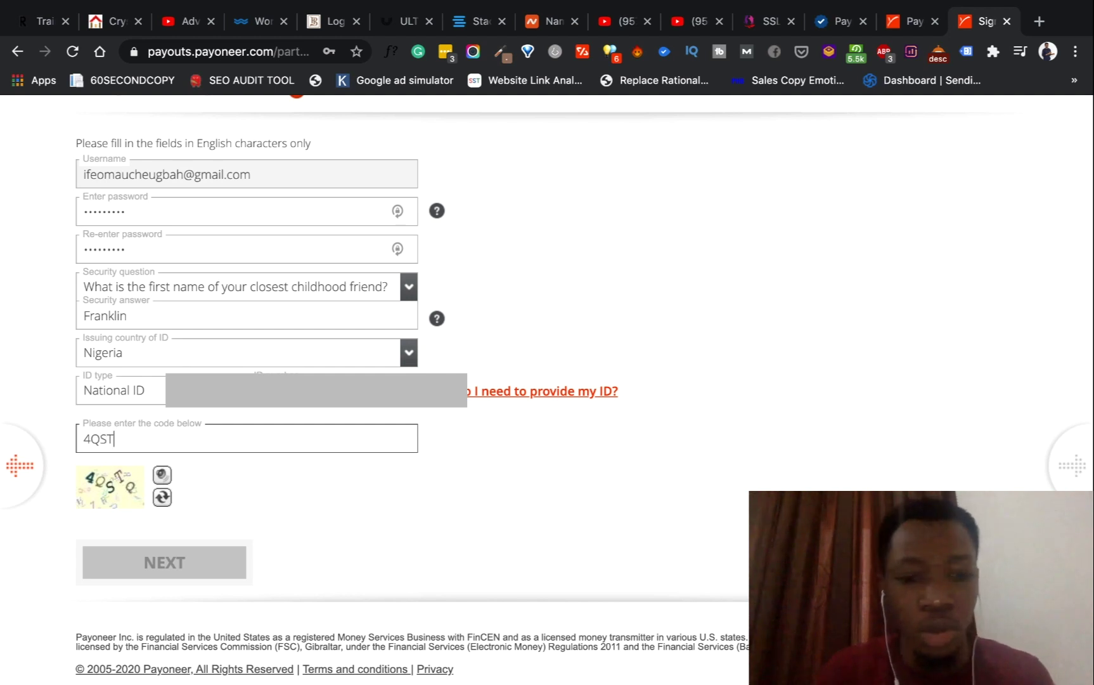
# - Advance to the Almost Done step and scroll down to the bank details fields
pyautogui.click(215, 568)
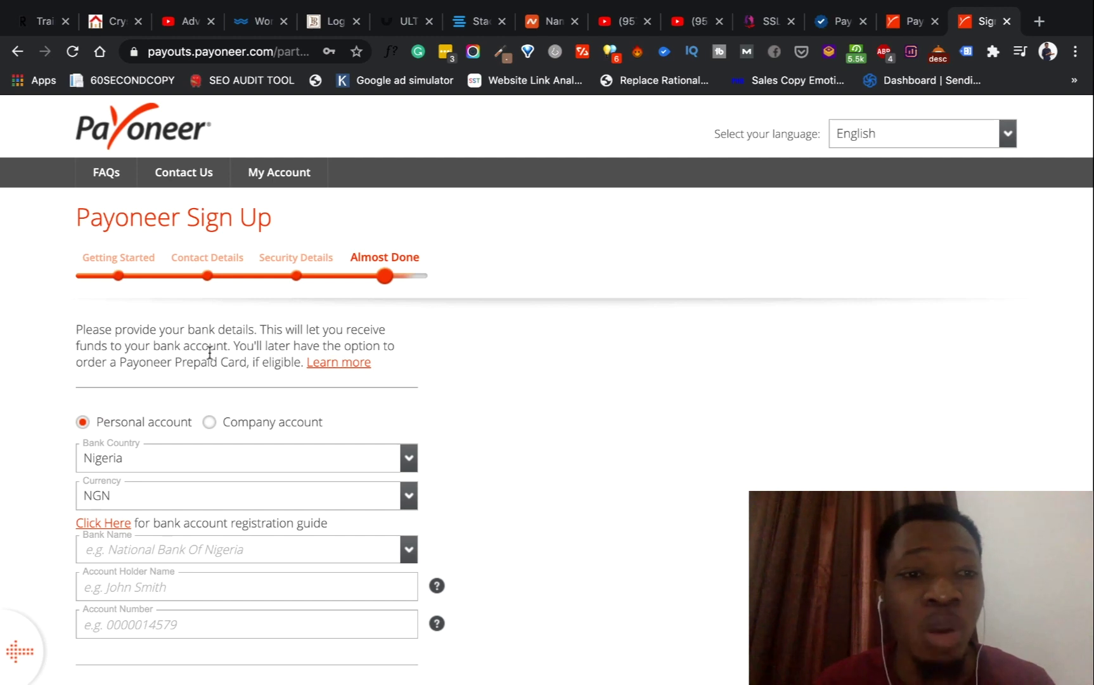
pyautogui.scroll(-3, 210, 352)
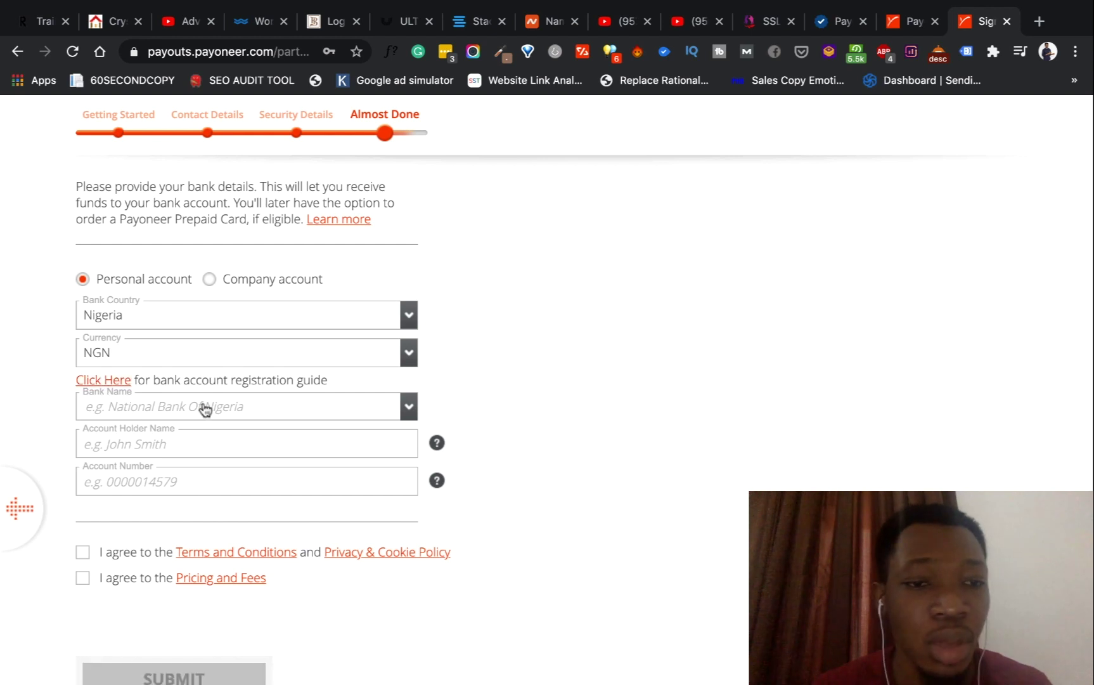
# - Search the bank list for 'GUA' and select Guaranty Trust Bank
pyautogui.click(410, 415)
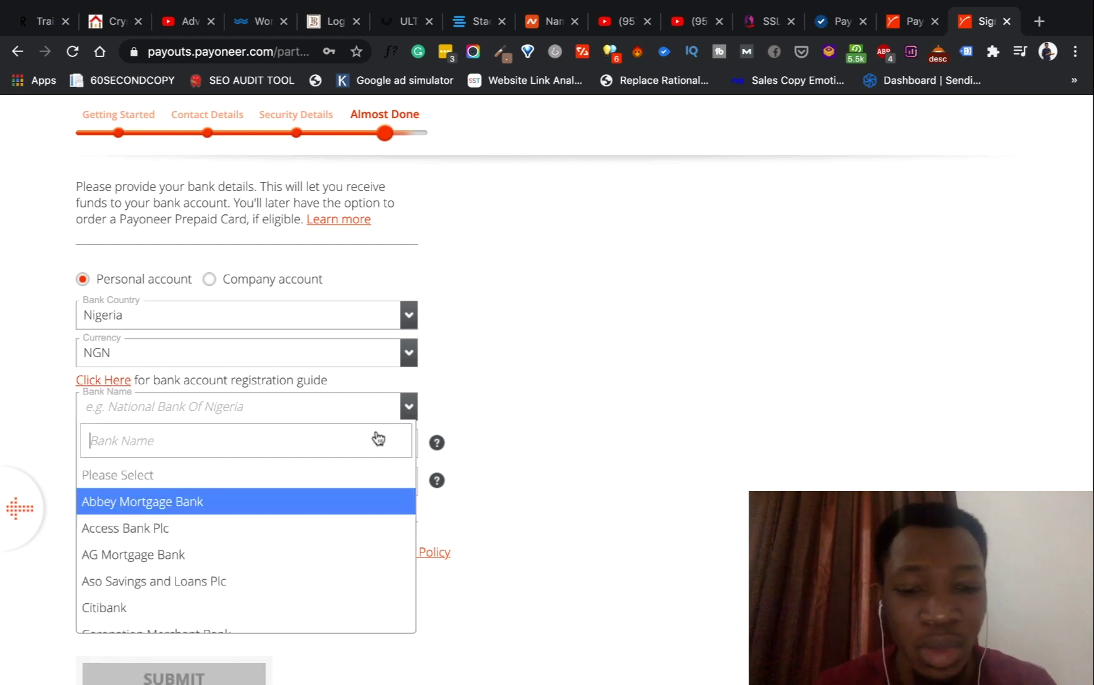
pyautogui.write('GTB')
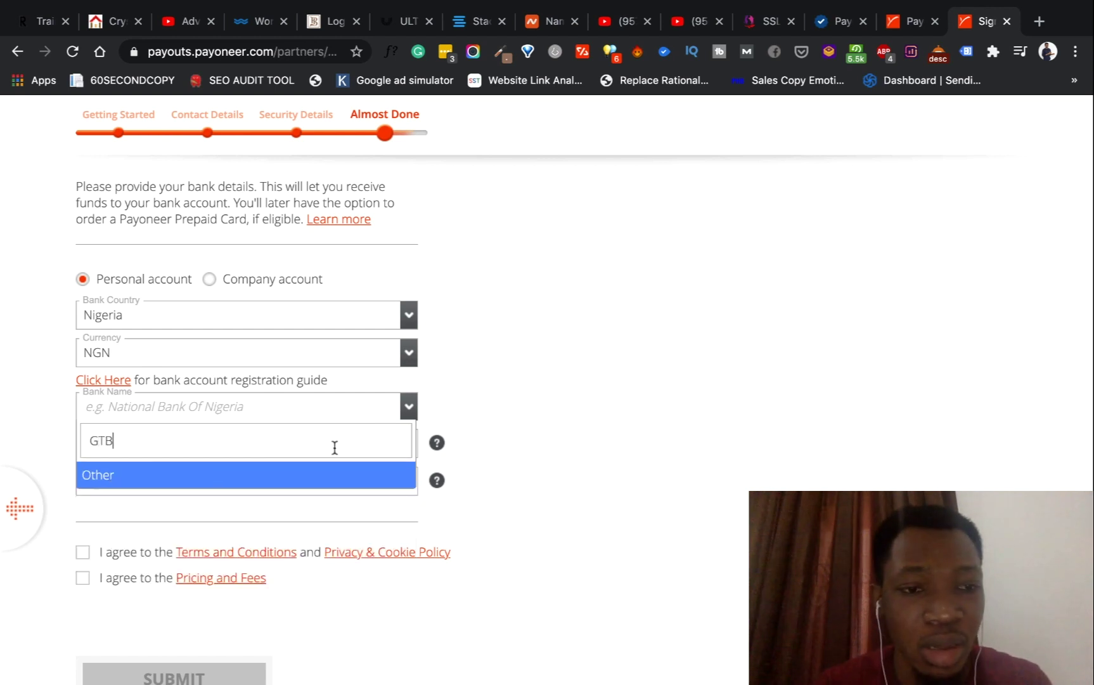
pyautogui.press('BackSpace')
pyautogui.press('BackSpace')
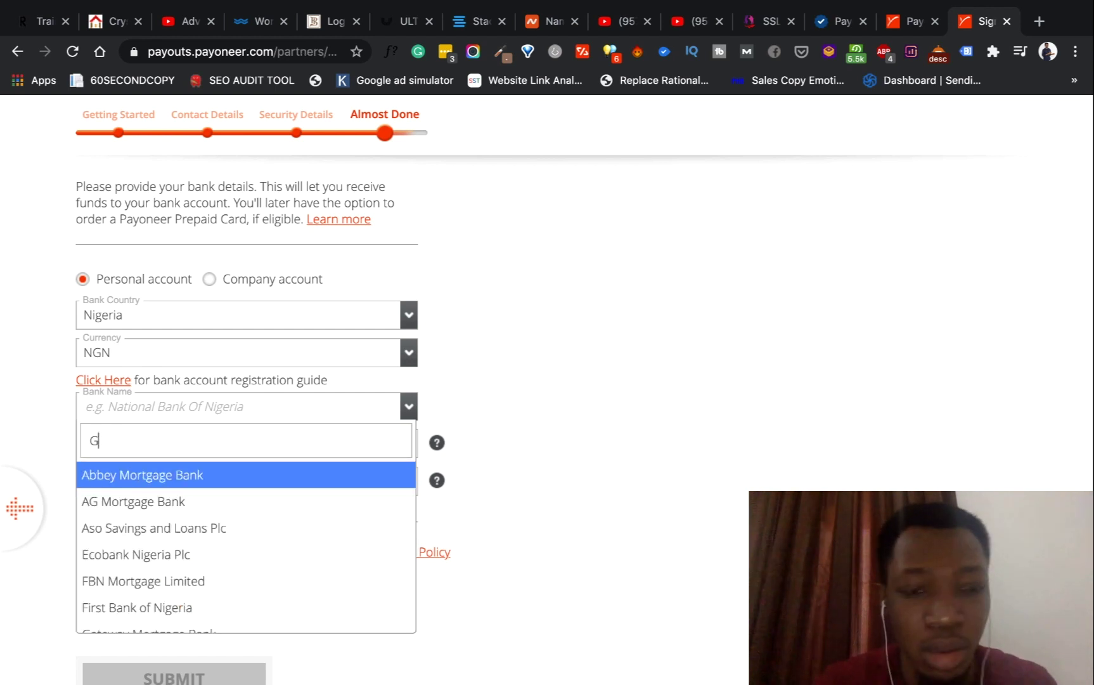
pyautogui.write('UA')
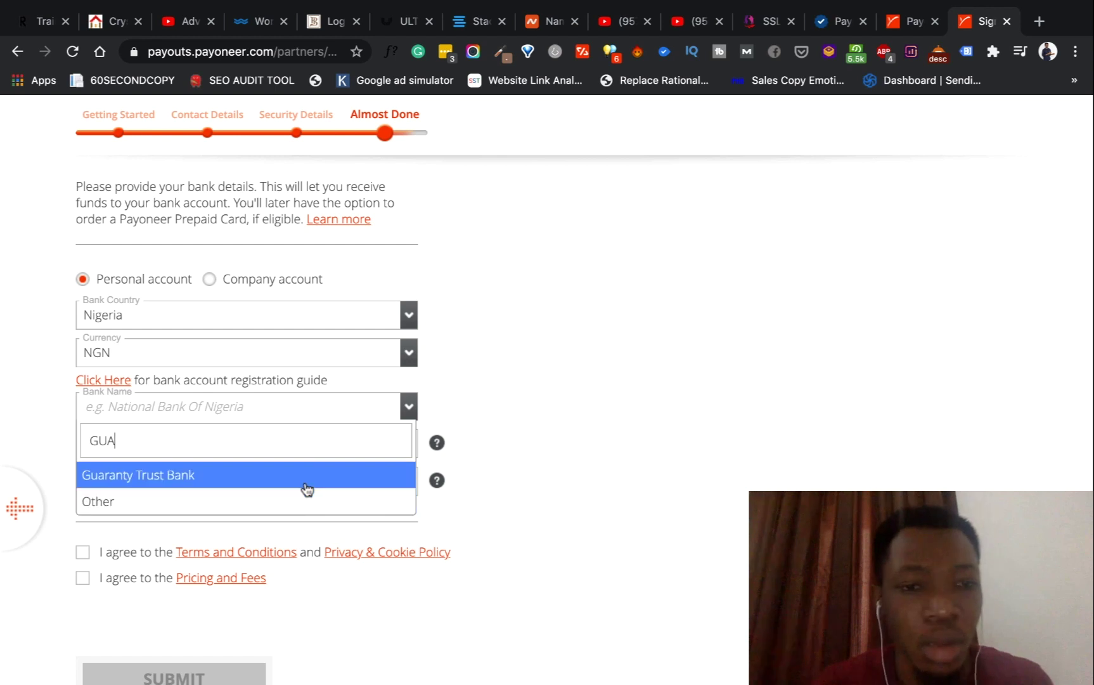
pyautogui.click(306, 485)
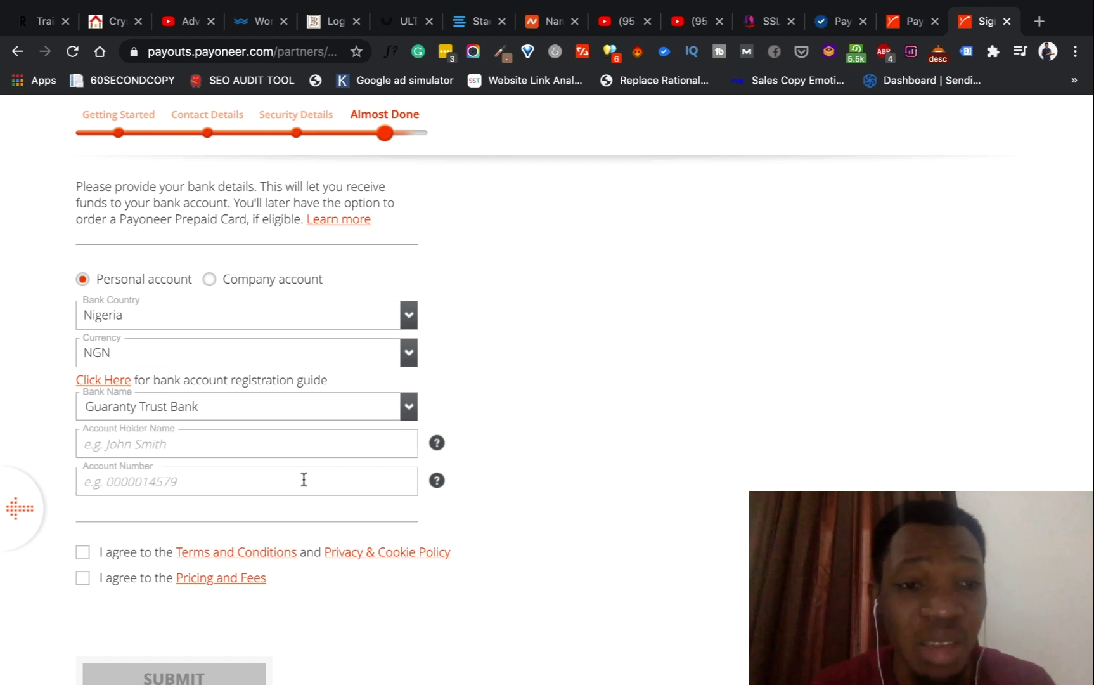
# - Enter the account holder's full name in Account Holder Name
pyautogui.click(296, 442)
pyautogui.write('iFEOMA')
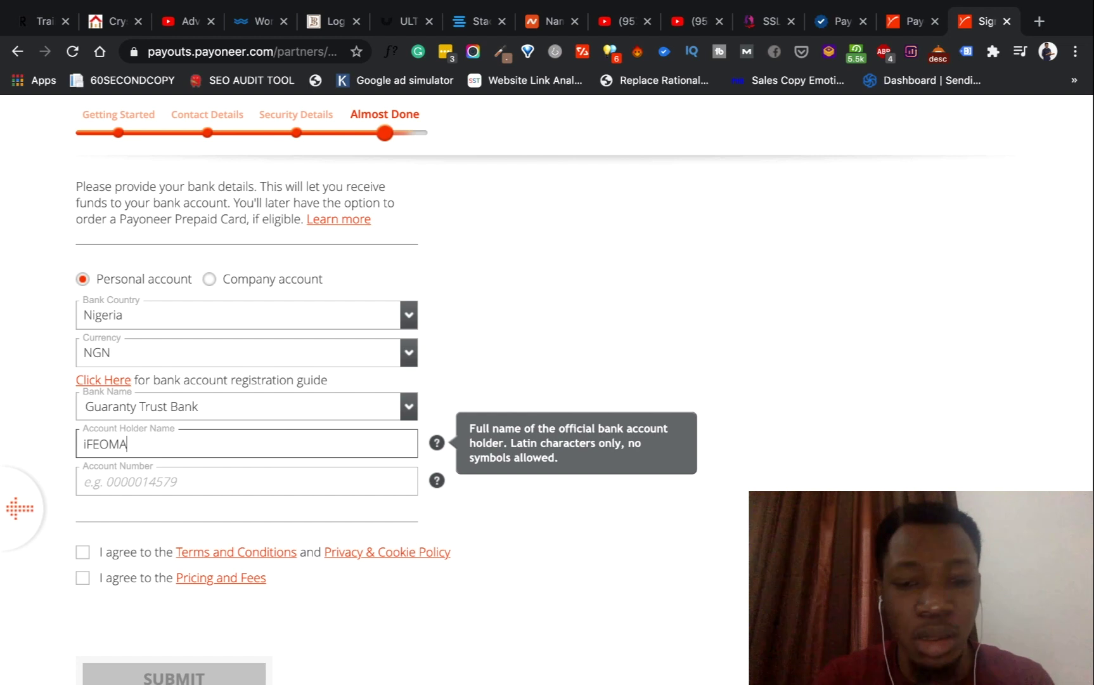
pyautogui.hotkey('ctrl', 'a')
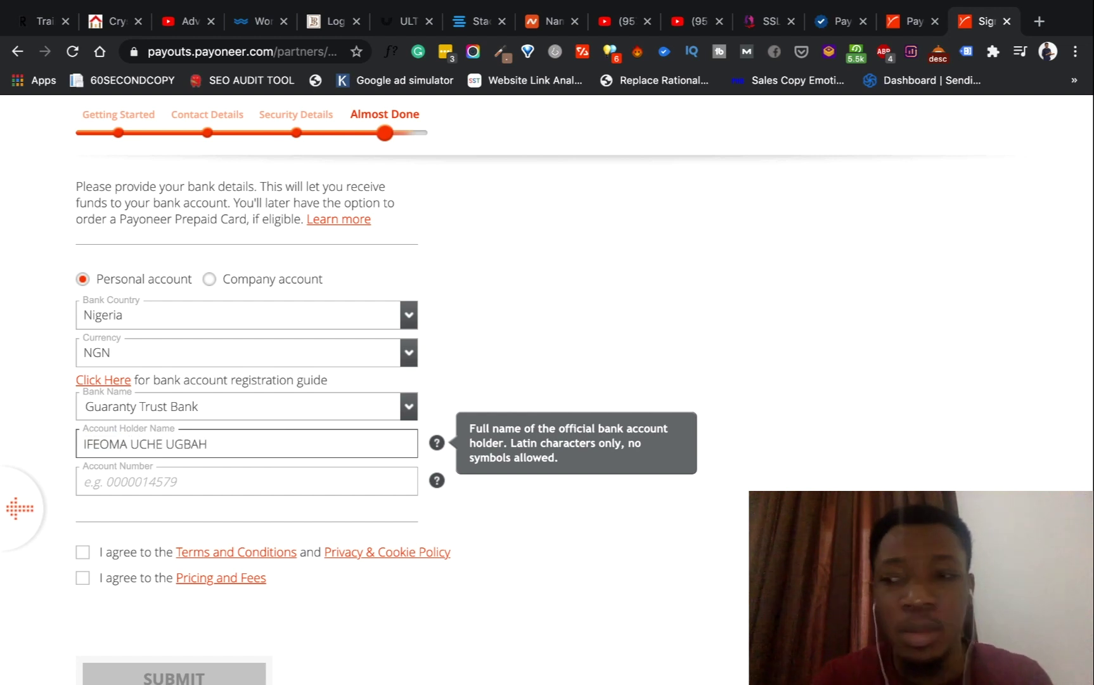
# - Paste the 10-digit account number and accept both the terms and pricing agreements
pyautogui.click(83, 481)
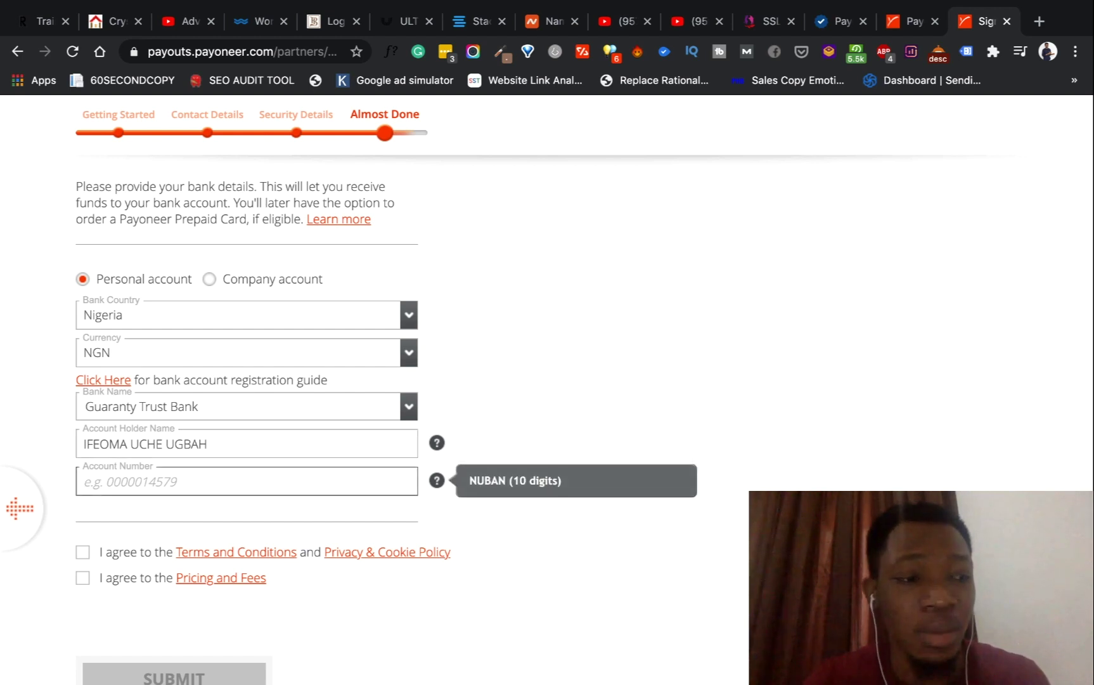
pyautogui.press('super+v')
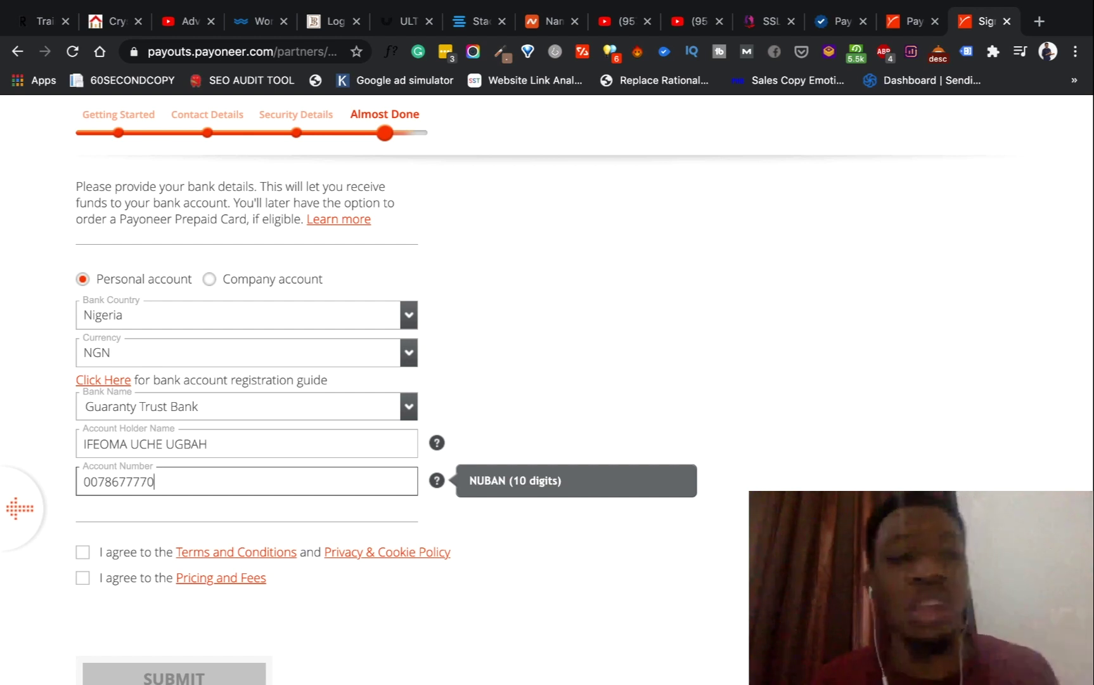
pyautogui.click(83, 552)
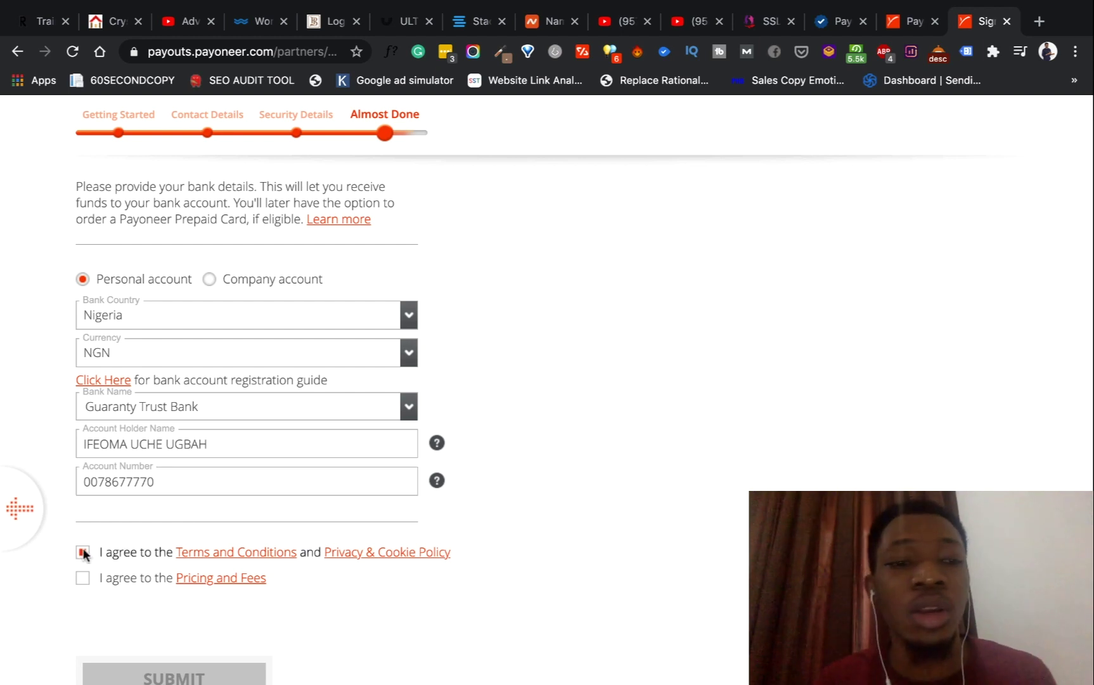
pyautogui.click(82, 580)
pyautogui.scroll(-1, 83, 587)
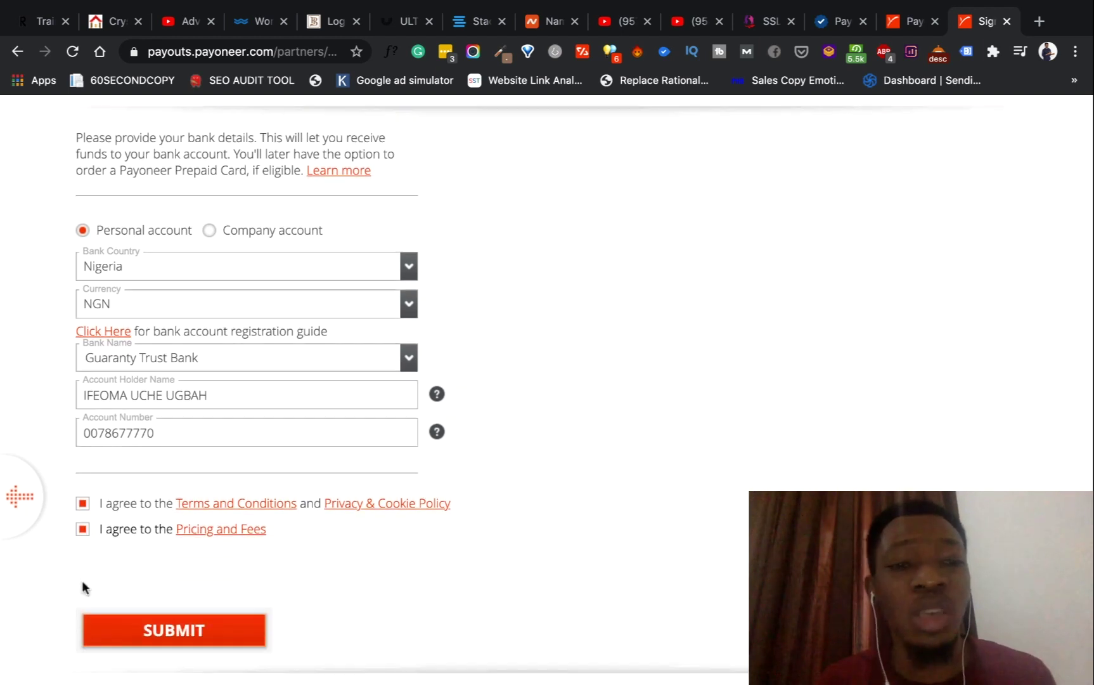
pyautogui.scroll(-2, 83, 584)
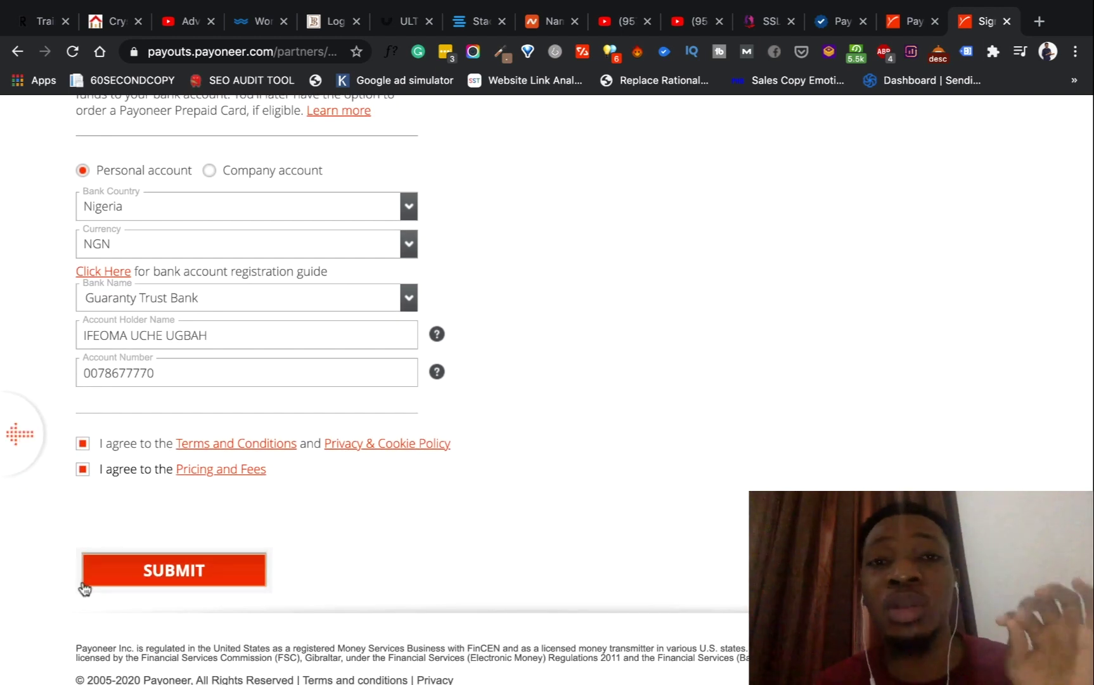
# - Submit the account application and scroll through the Congratulations confirmation page
pyautogui.click(126, 574)
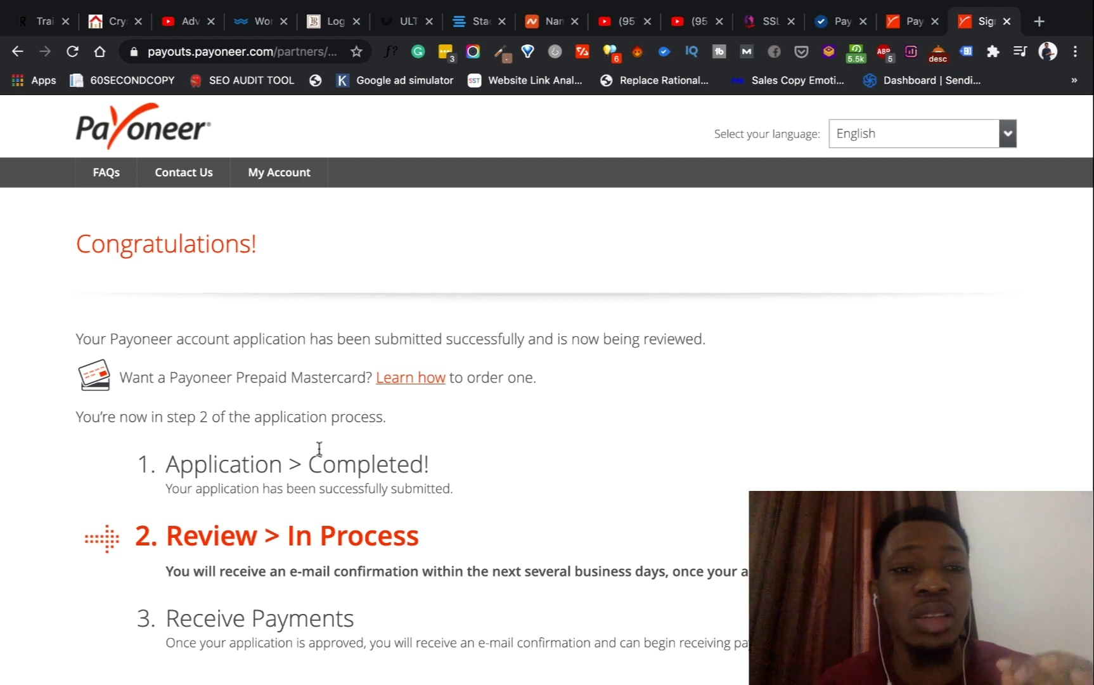
pyautogui.scroll(-2, 333, 443)
pyautogui.scroll(-1, 334, 445)
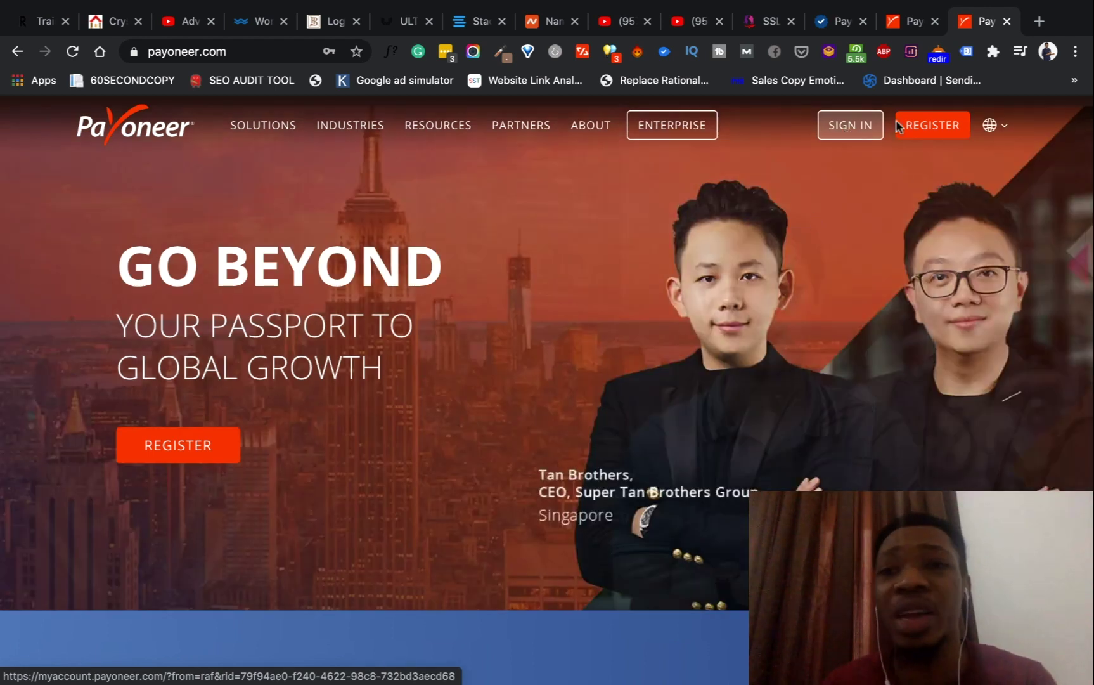
# - Go to the Payoneer sign-in page from the home page's SIGN IN link
pyautogui.click(841, 127)
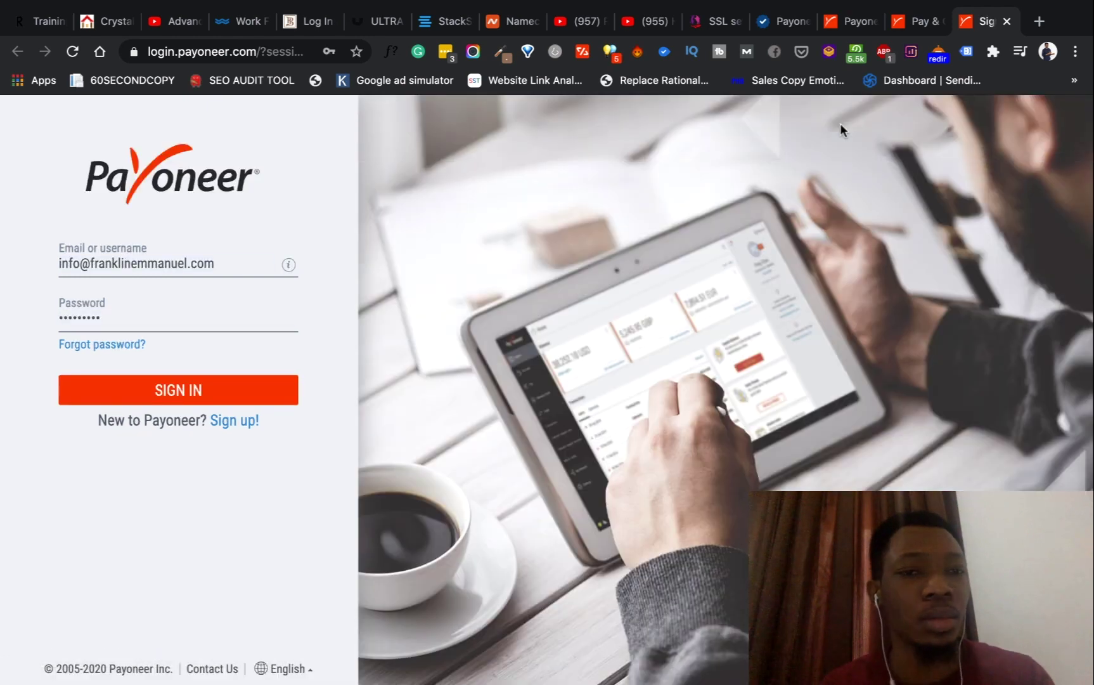
# - Sign in, dismiss the save-password prompt, and turn on two-step SMS verification
pyautogui.click(190, 388)
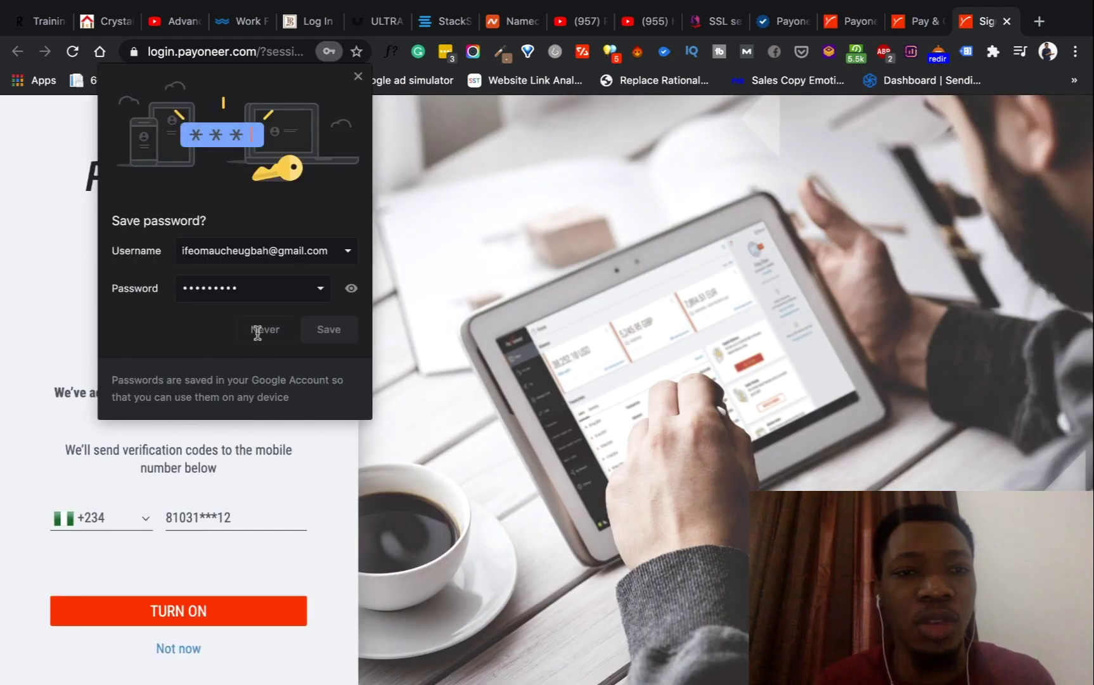
pyautogui.click(358, 77)
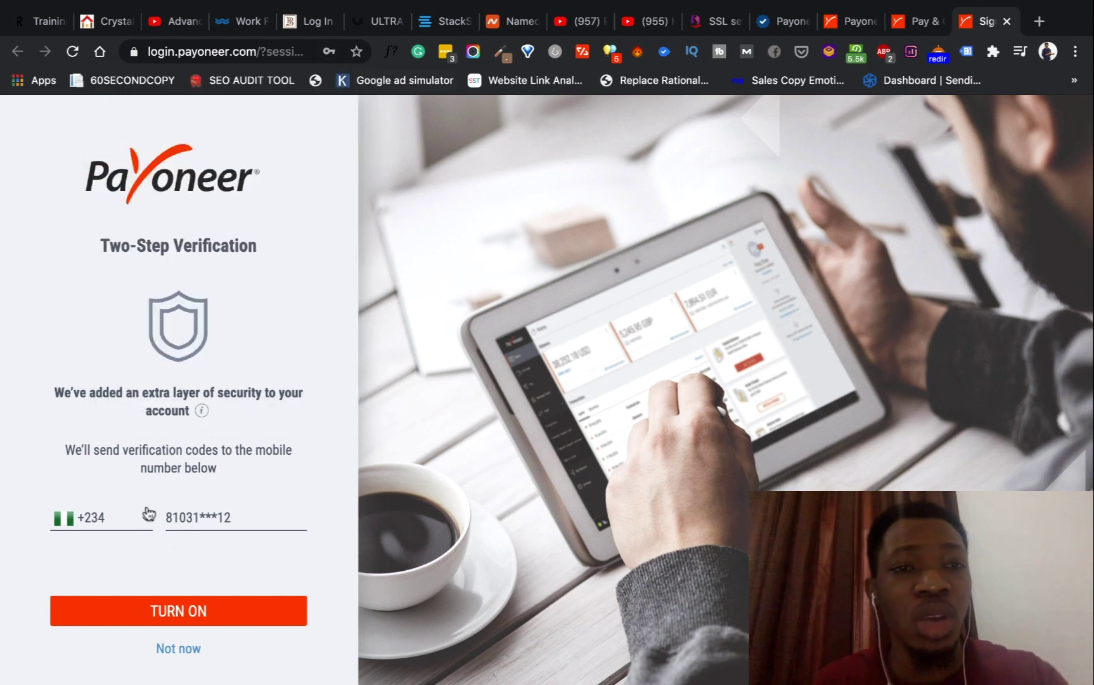
pyautogui.click(191, 616)
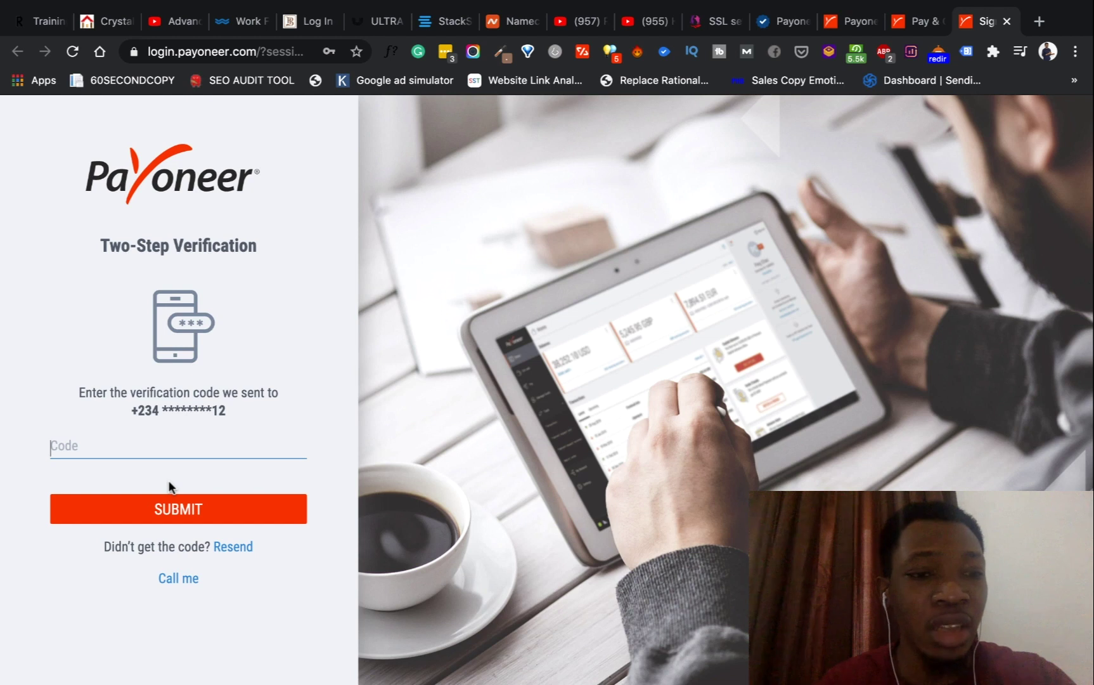
# - Enter the six-digit SMS verification code on the Two-Step Verification page and submit it
pyautogui.click(166, 440)
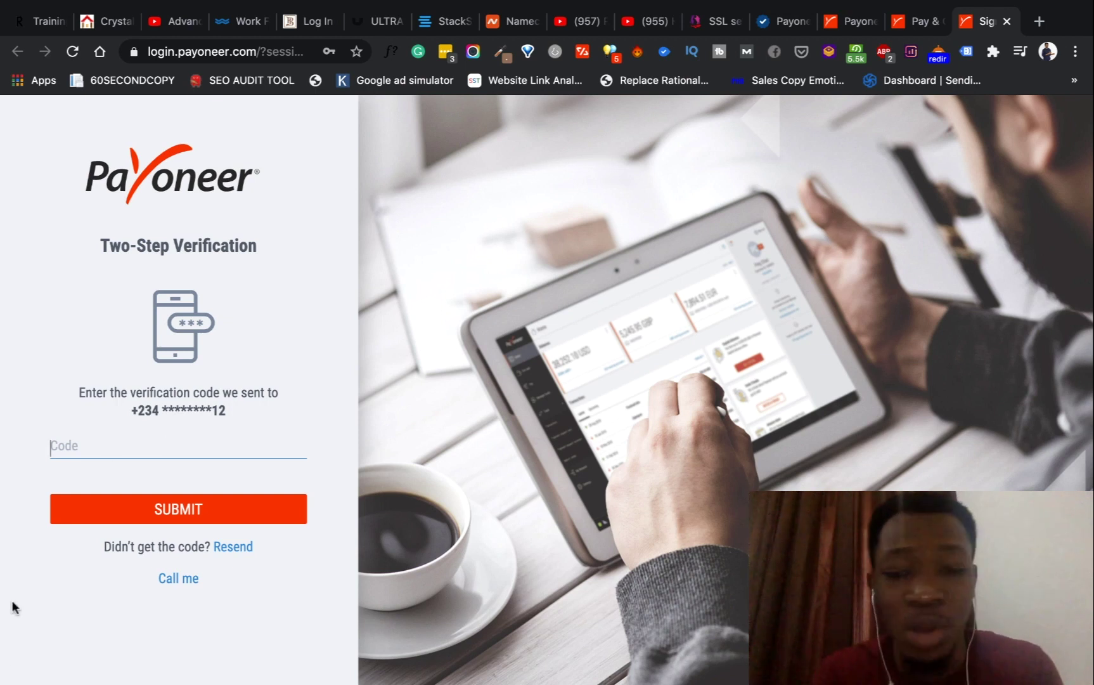
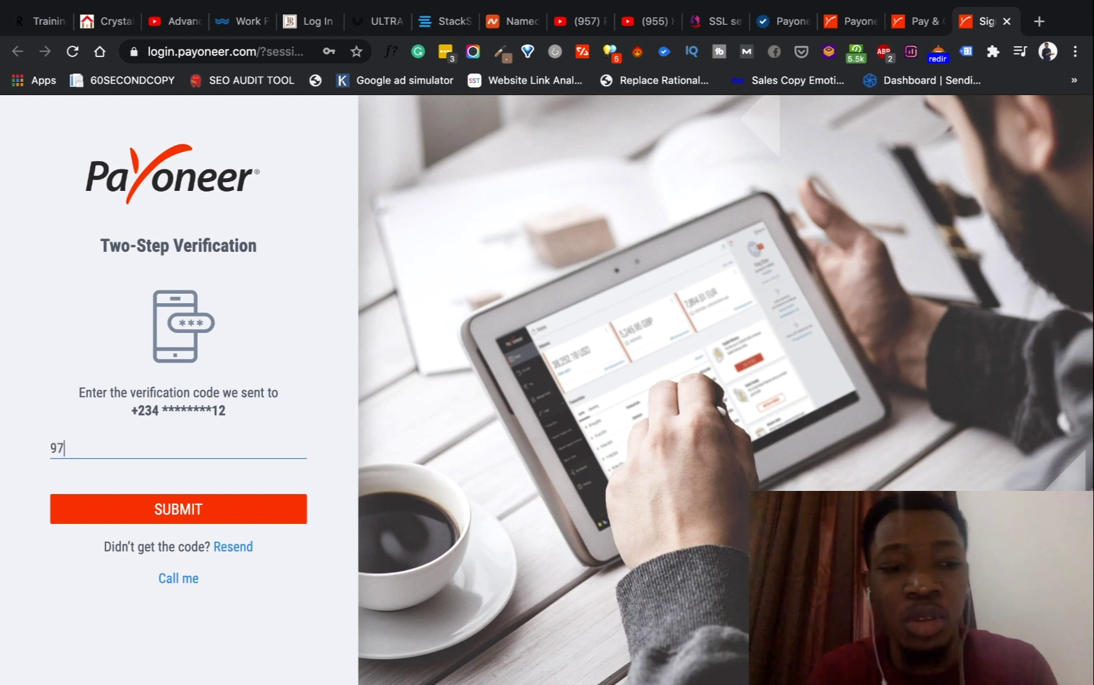
pyautogui.click(158, 507)
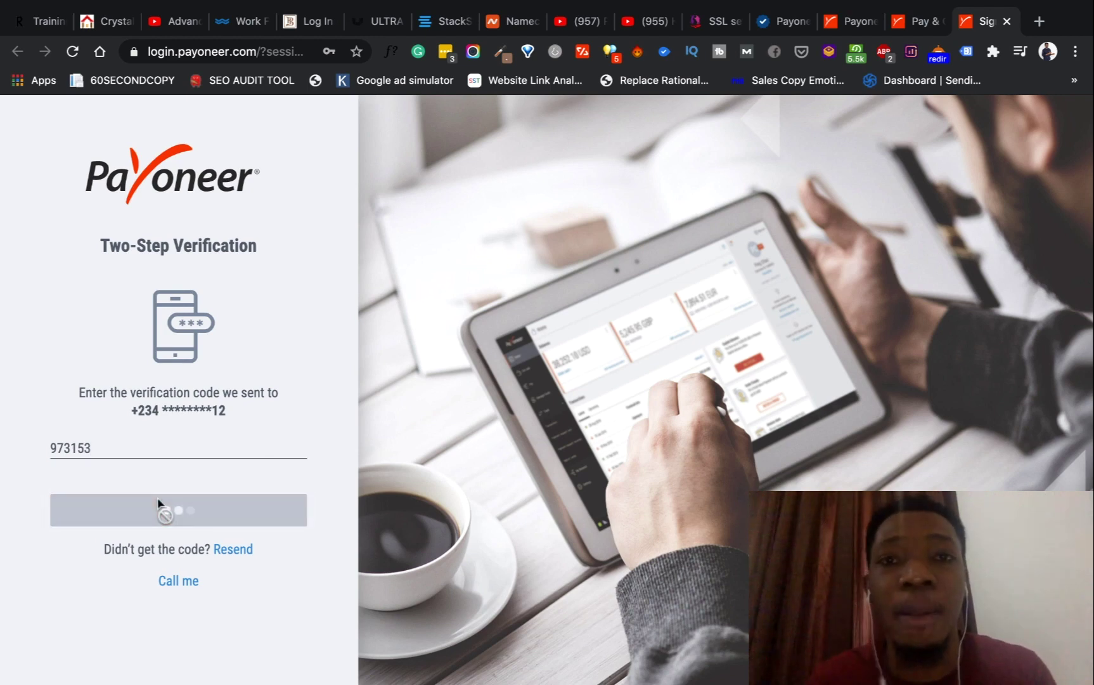
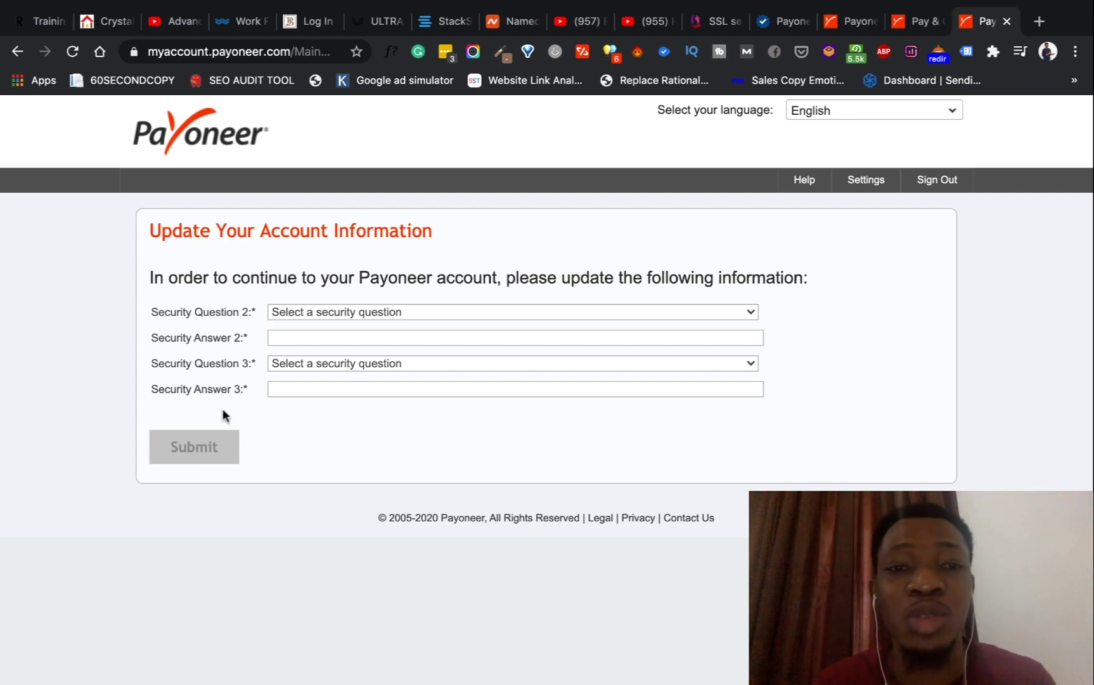
# - Set security question 2 to the first-street-address question and enter its answer
pyautogui.click(336, 312)
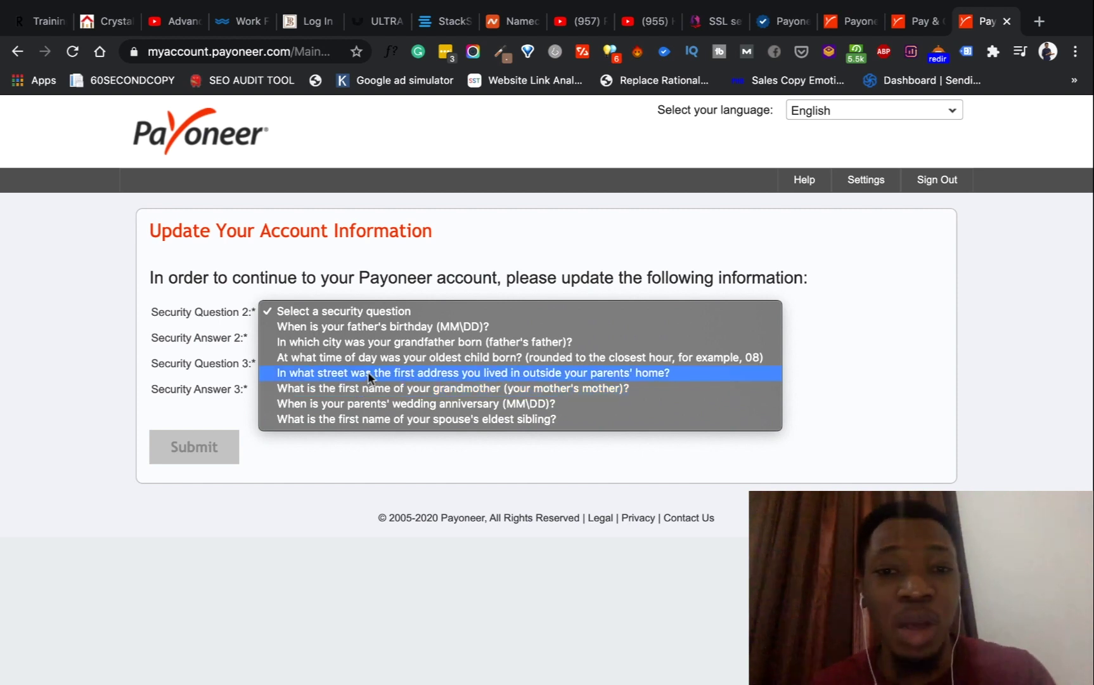
pyautogui.click(368, 372)
pyautogui.click(374, 338)
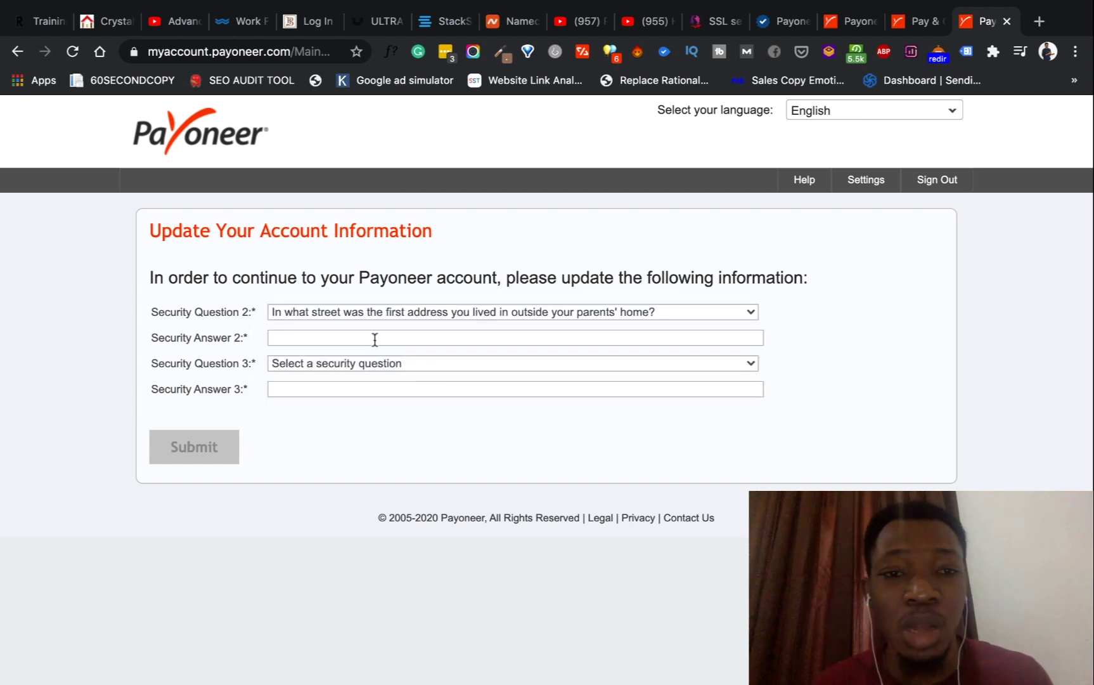
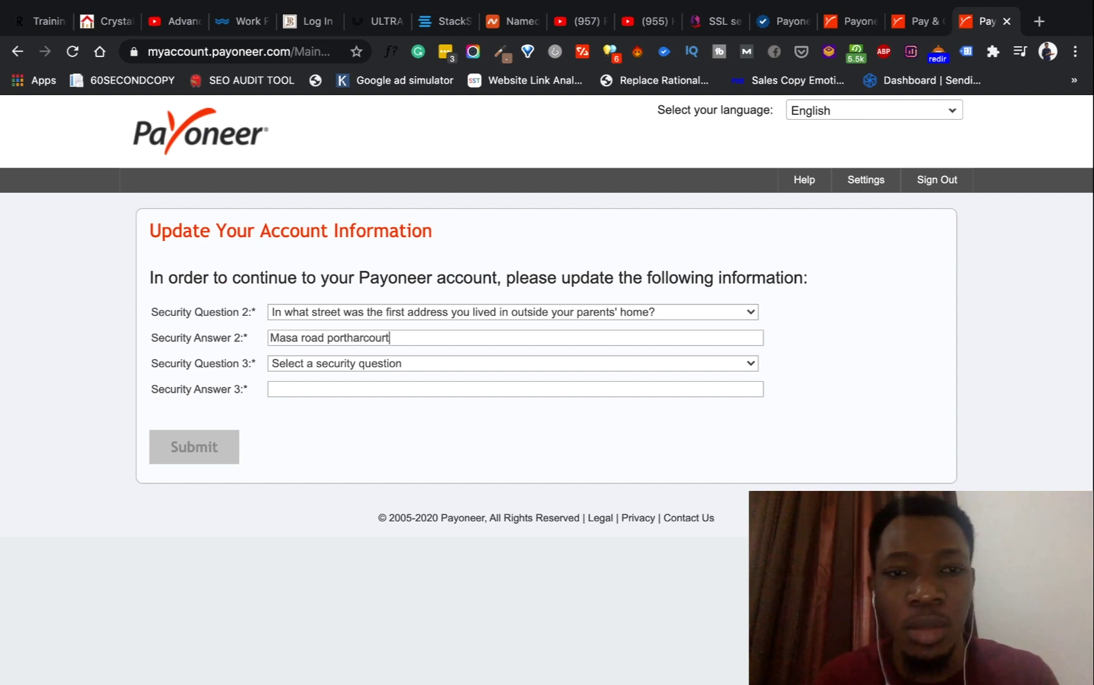
# - Set security question 3 to the college-name question, enter its answer, and submit
pyautogui.click(363, 362)
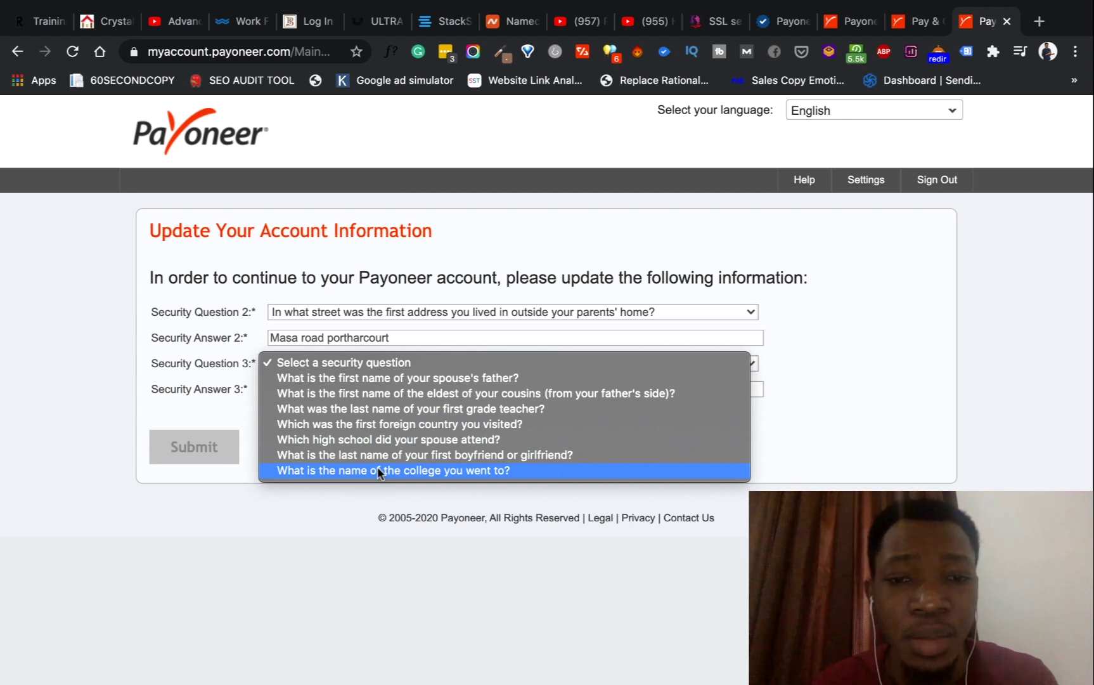
pyautogui.click(377, 470)
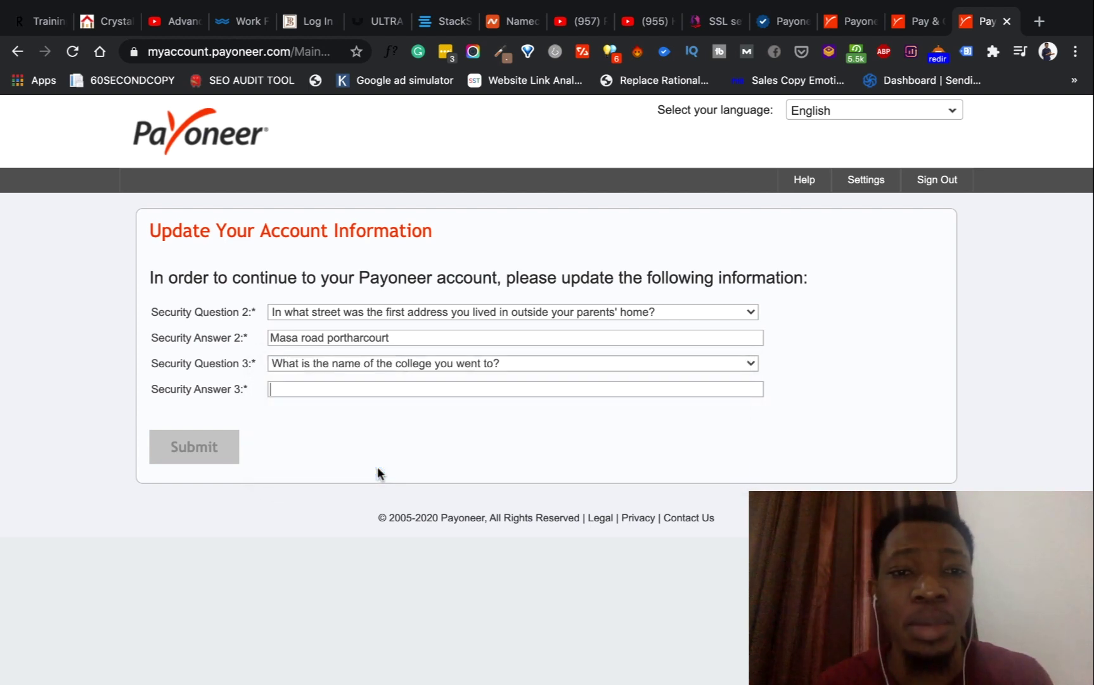
pyautogui.press('Tab')
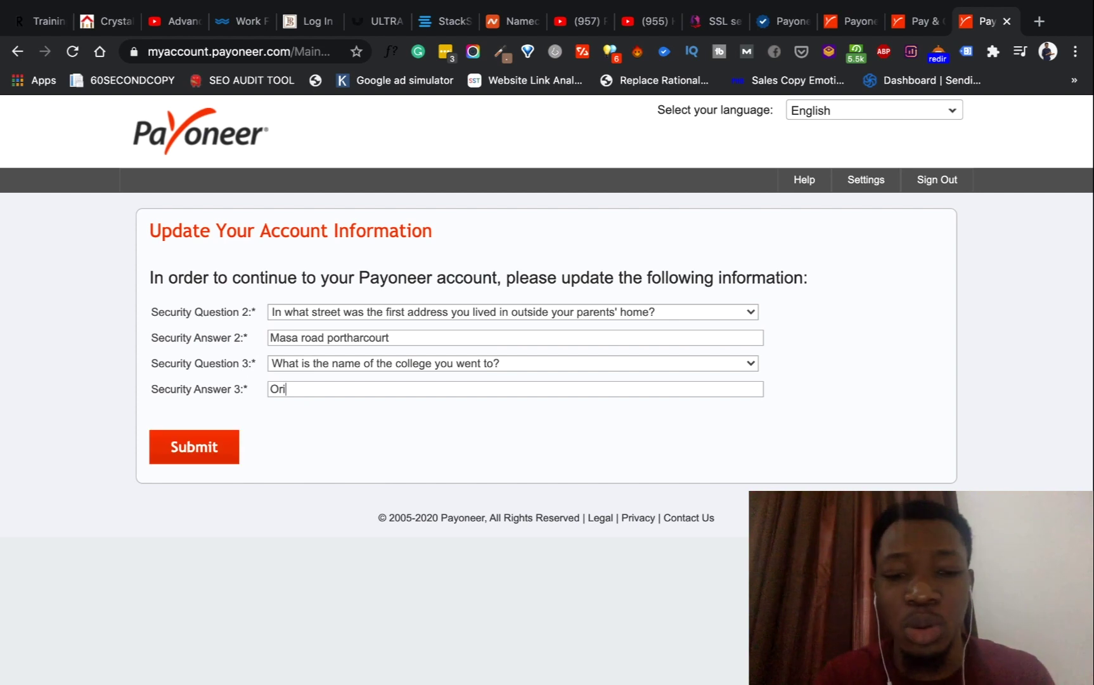
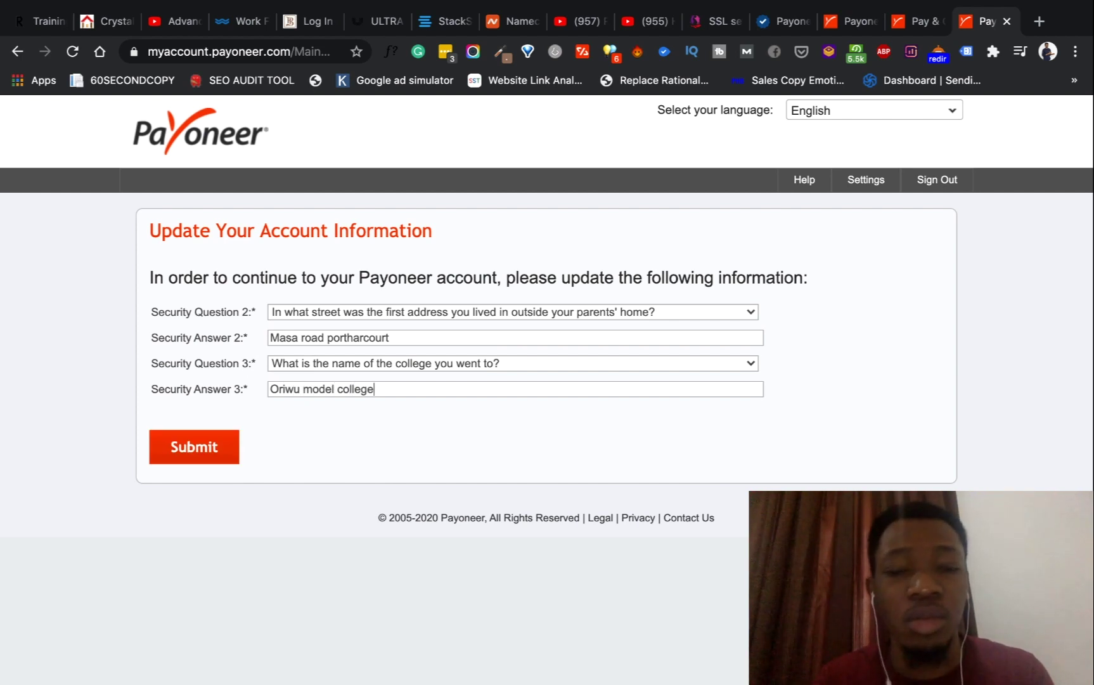
pyautogui.click(223, 447)
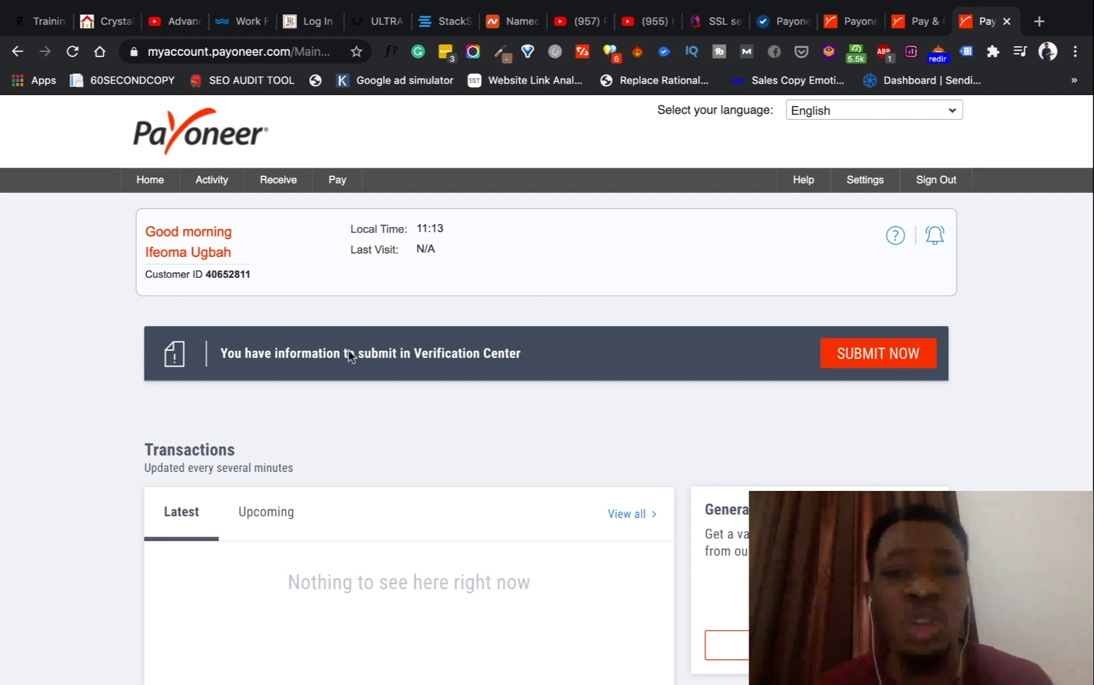
# - Go to the Verification Center via SUBMIT NOW and expand the Account verification requirement
pyautogui.scroll(-5, 605, 390)
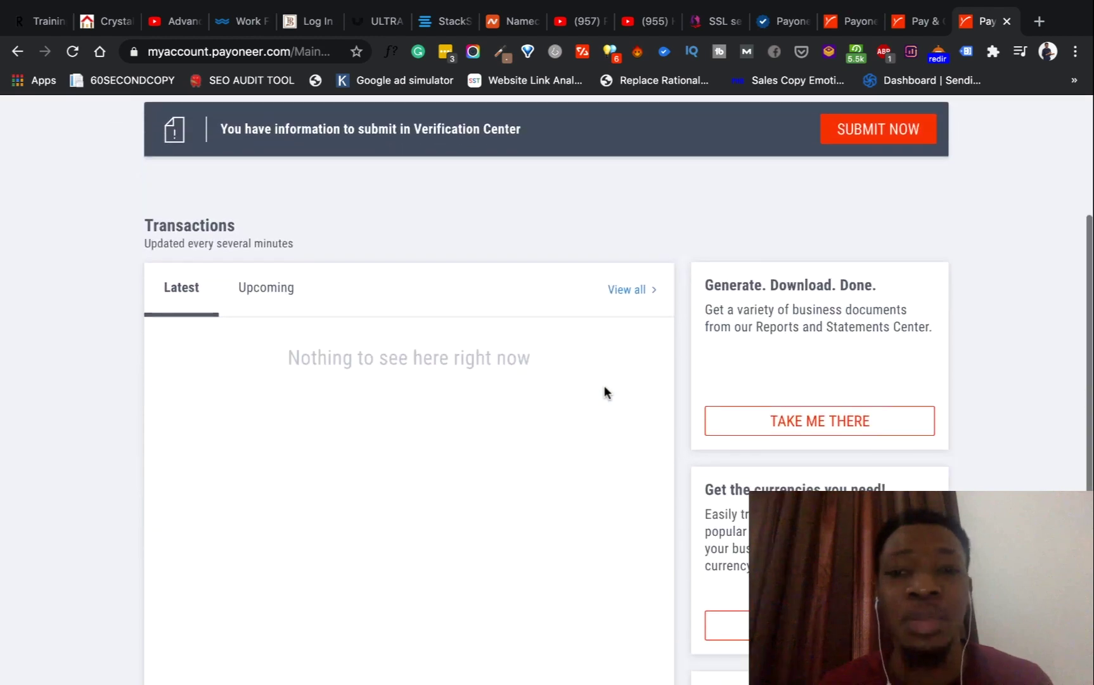
pyautogui.scroll(6, 604, 390)
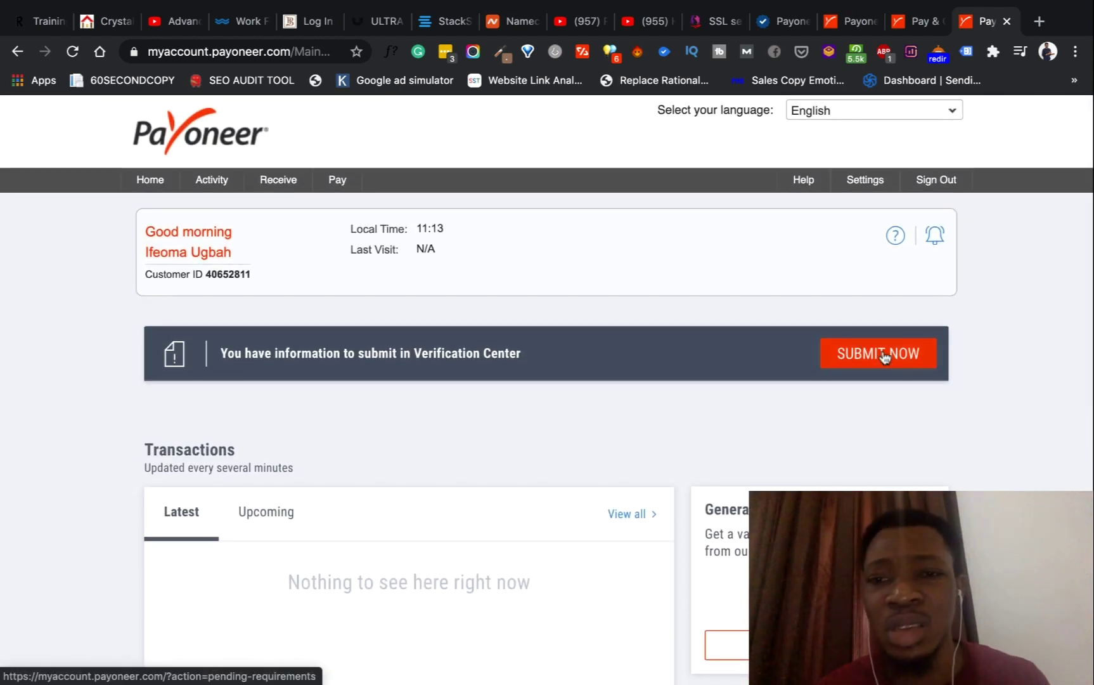
pyautogui.click(884, 355)
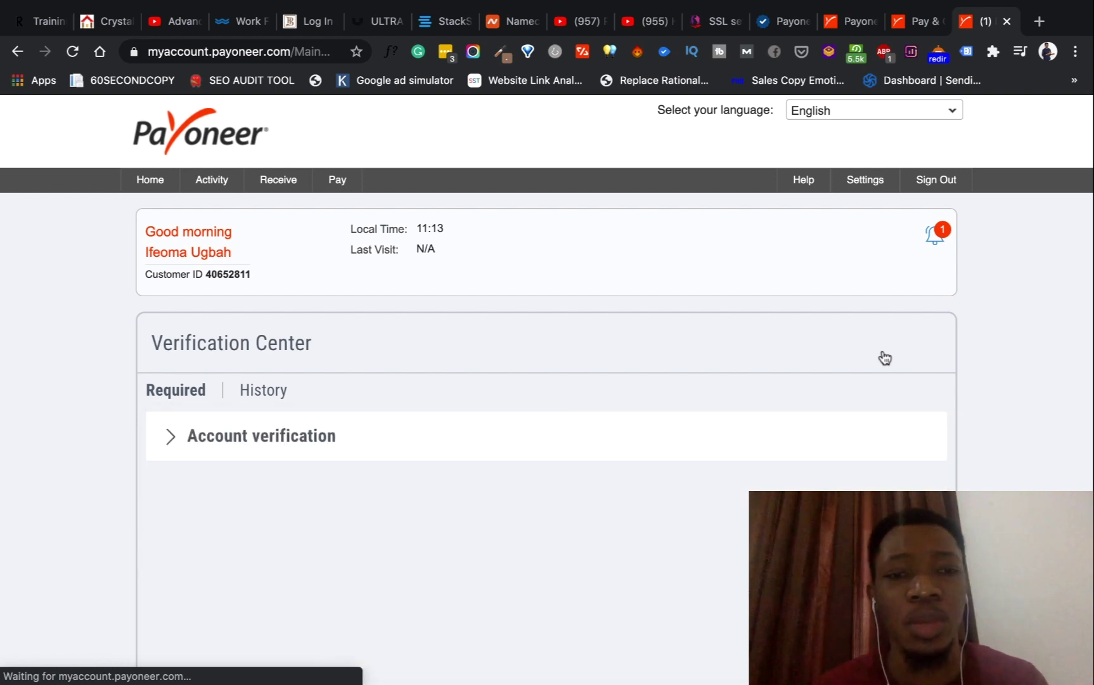
pyautogui.click(274, 443)
# - Open the Address verification form, keeping Utility bill in renter's name as the document type
pyautogui.scroll(-3, 275, 443)
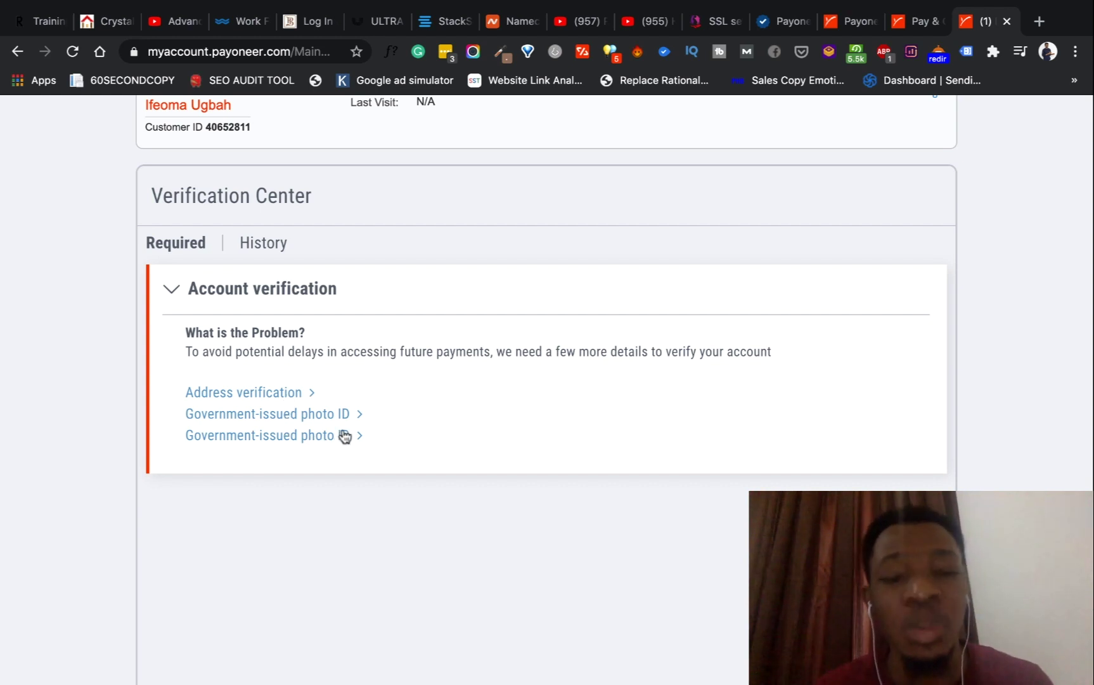
pyautogui.scroll(1, 345, 435)
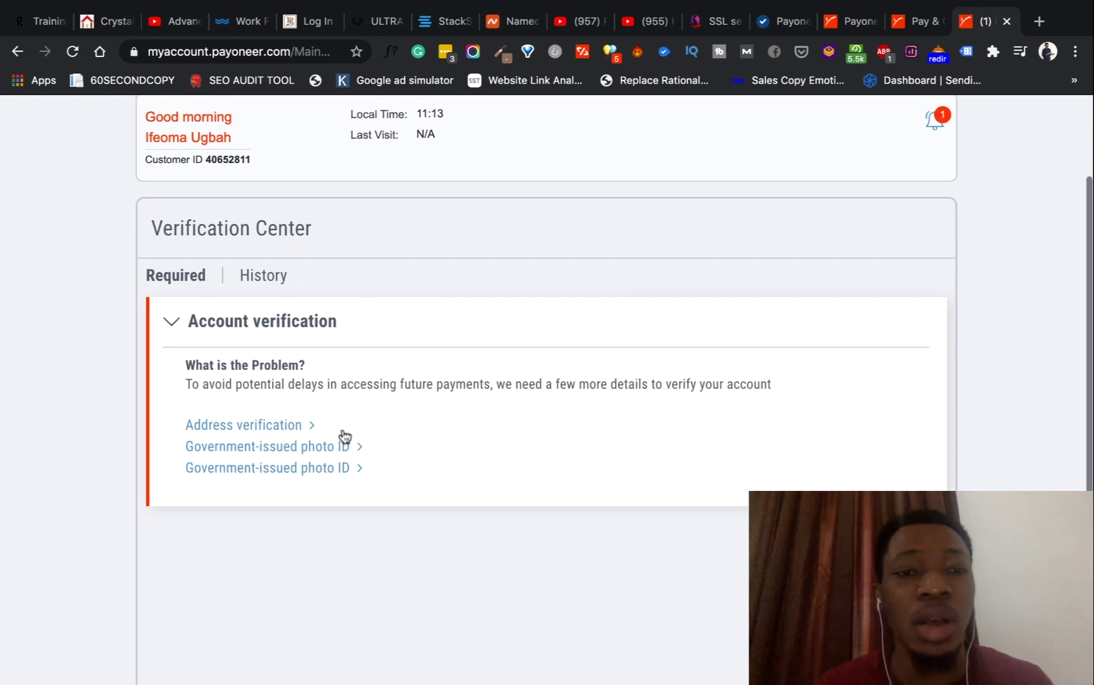
pyautogui.click(276, 426)
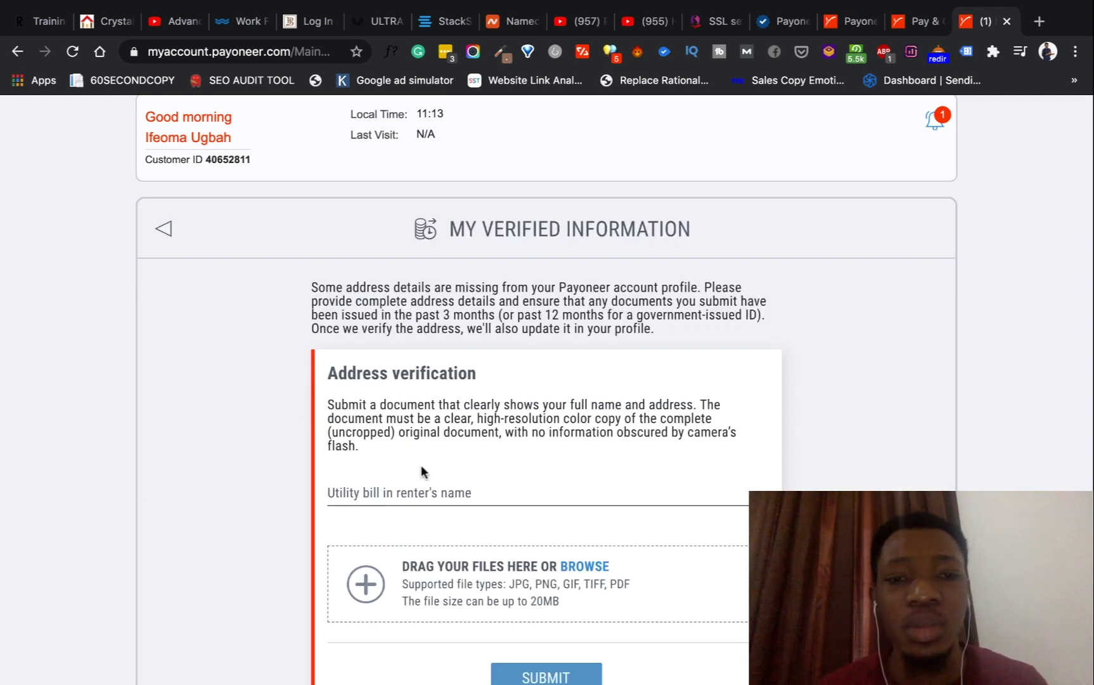
pyautogui.scroll(-5, 427, 479)
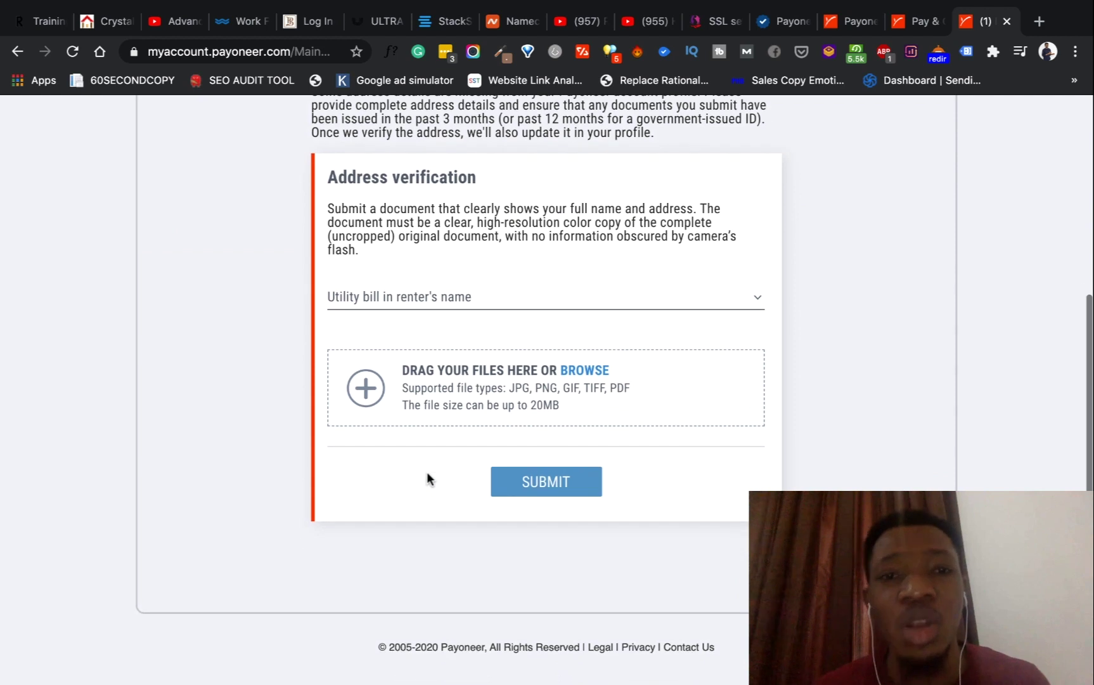
pyautogui.scroll(3, 427, 478)
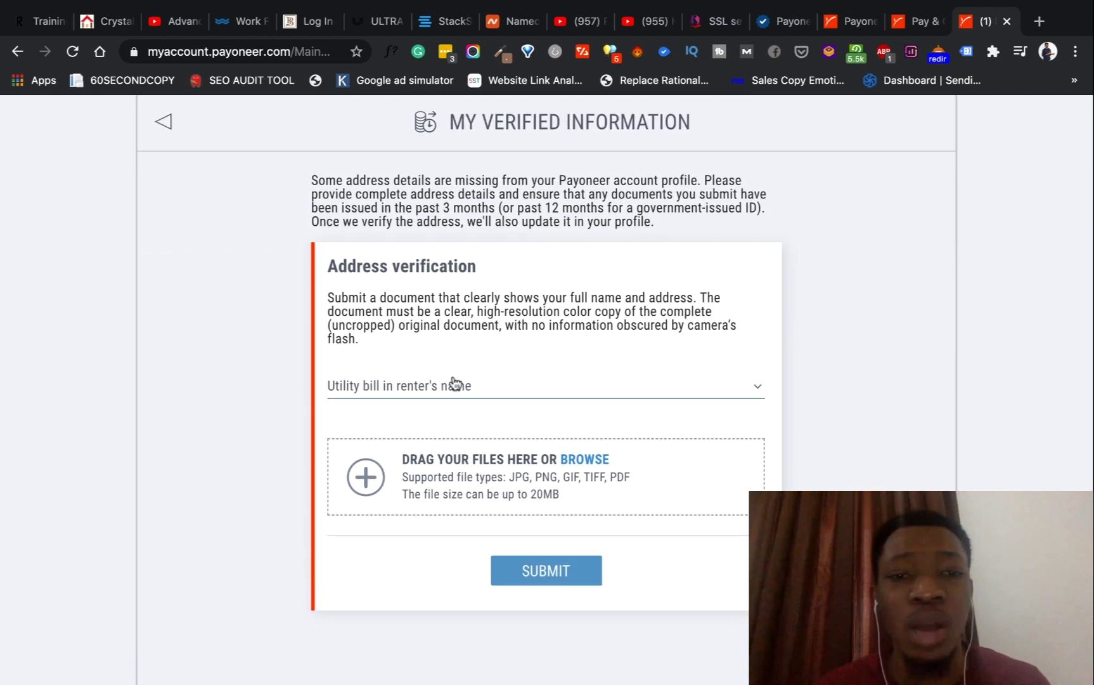
pyautogui.click(454, 392)
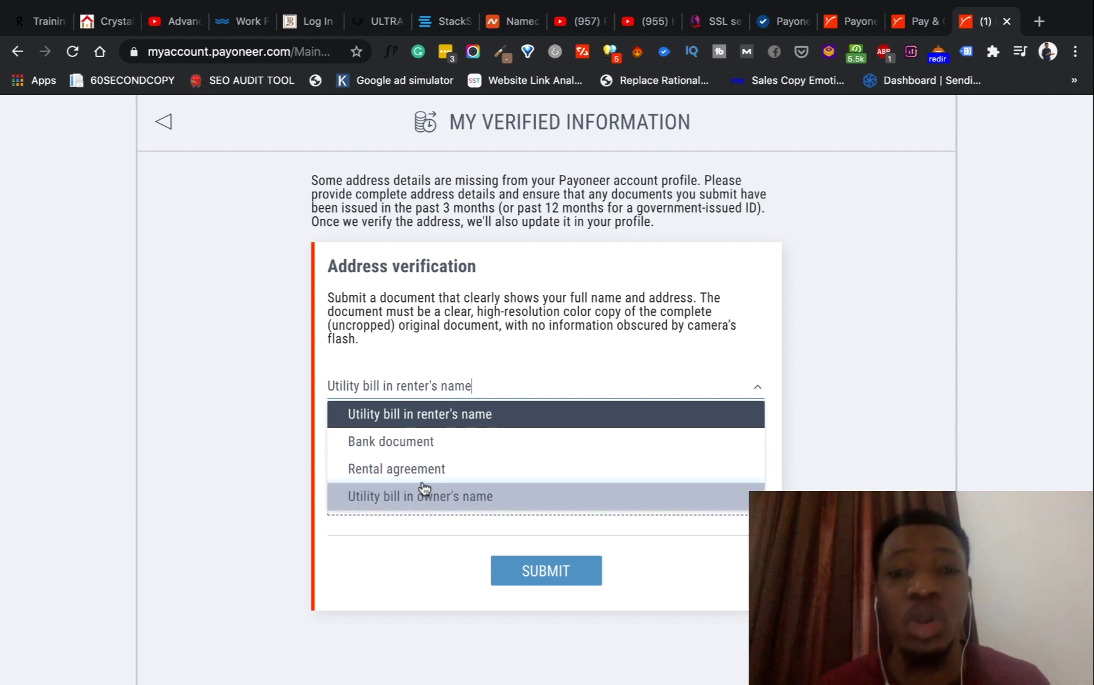
pyautogui.click(440, 379)
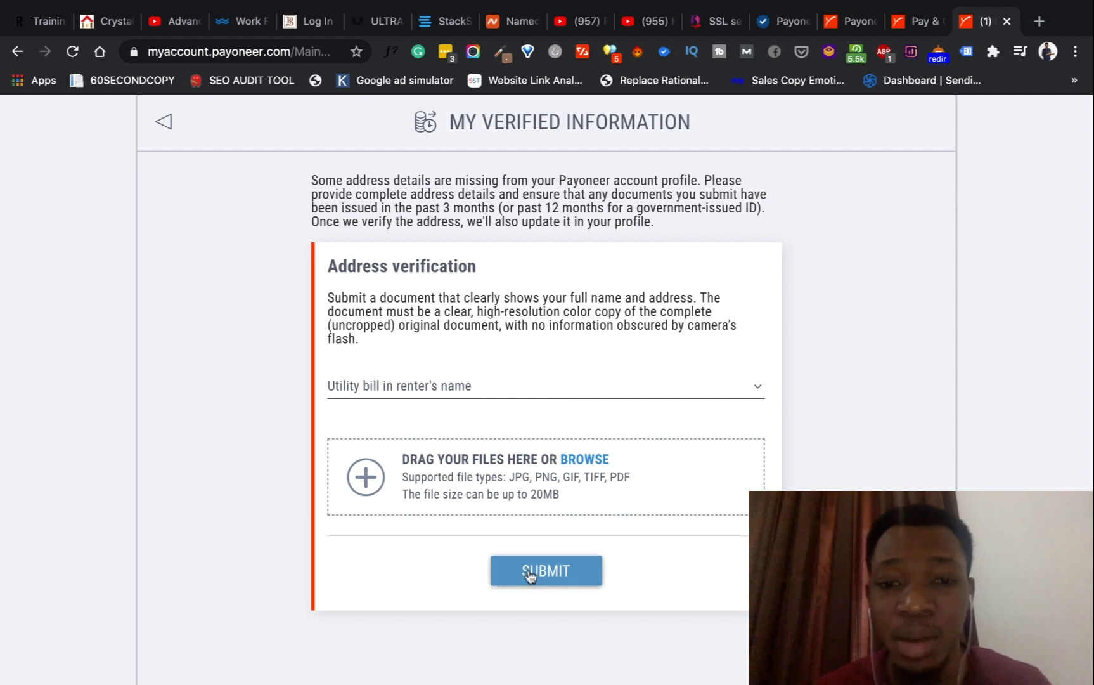
# - Return to the Verification Center and open the Government-issued photo ID form
pyautogui.scroll(-3, 553, 415)
pyautogui.scroll(3, 553, 414)
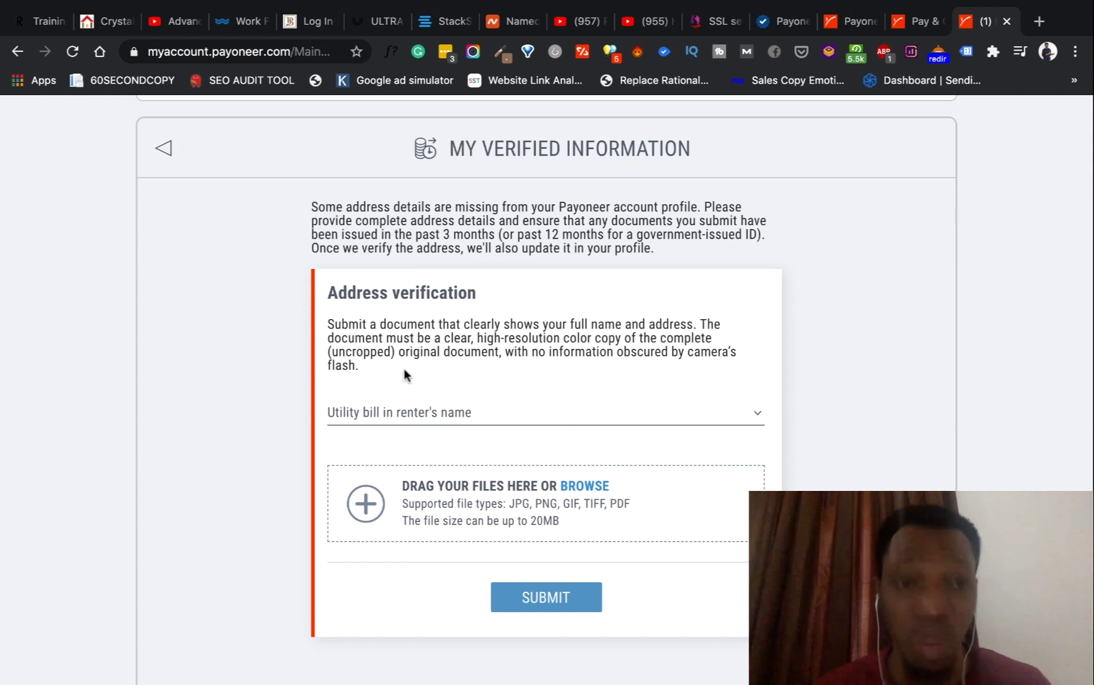
pyautogui.click(166, 152)
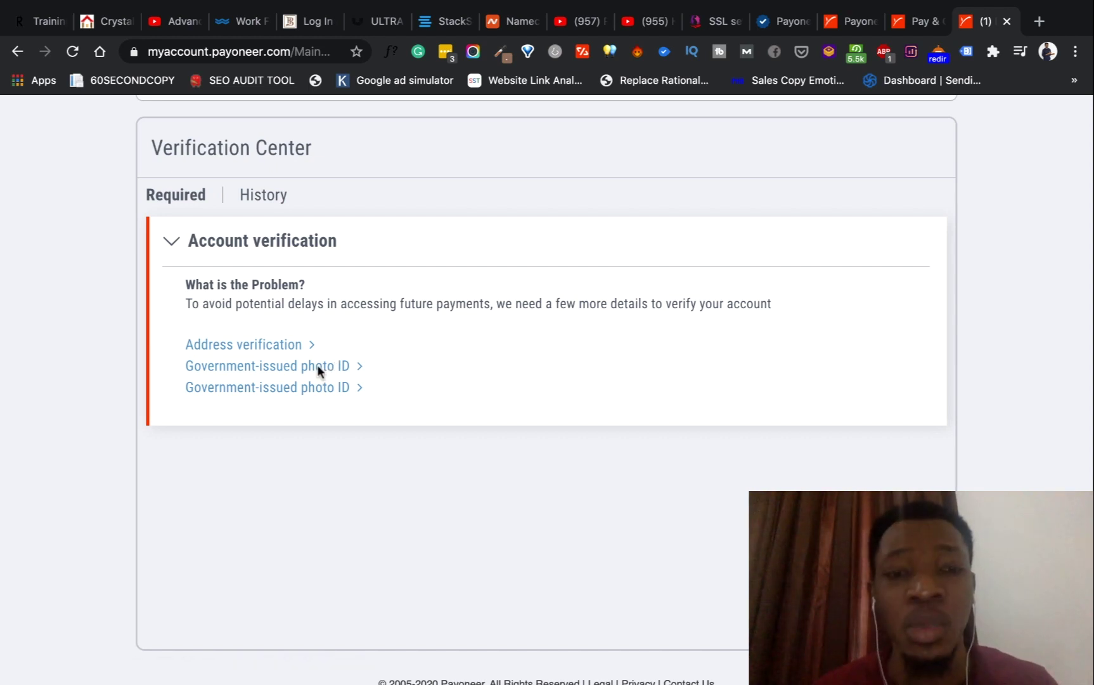
pyautogui.click(320, 367)
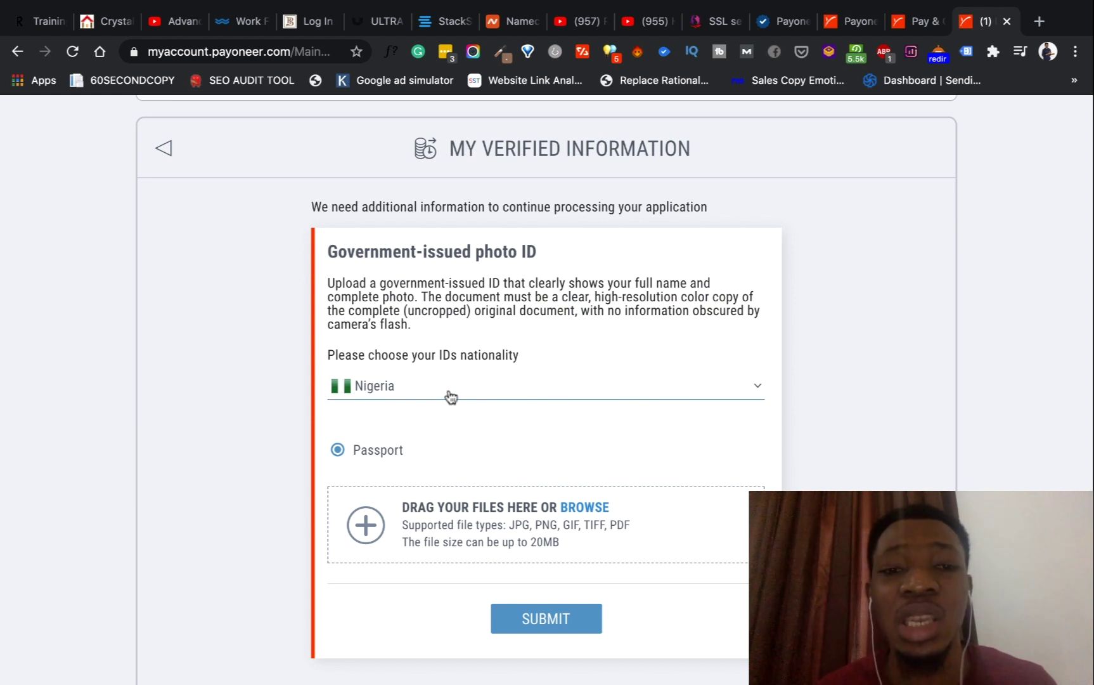
# - Open the second Government-issued photo ID form, showing Nigeria and Passport, then return
pyautogui.click(165, 144)
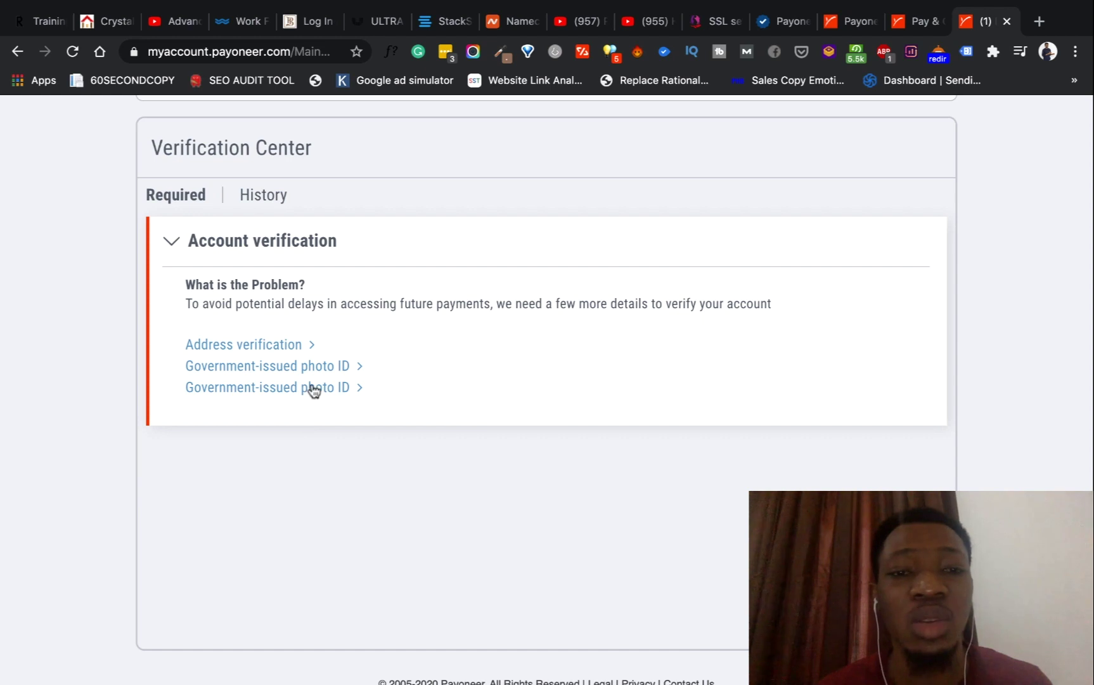
pyautogui.click(312, 388)
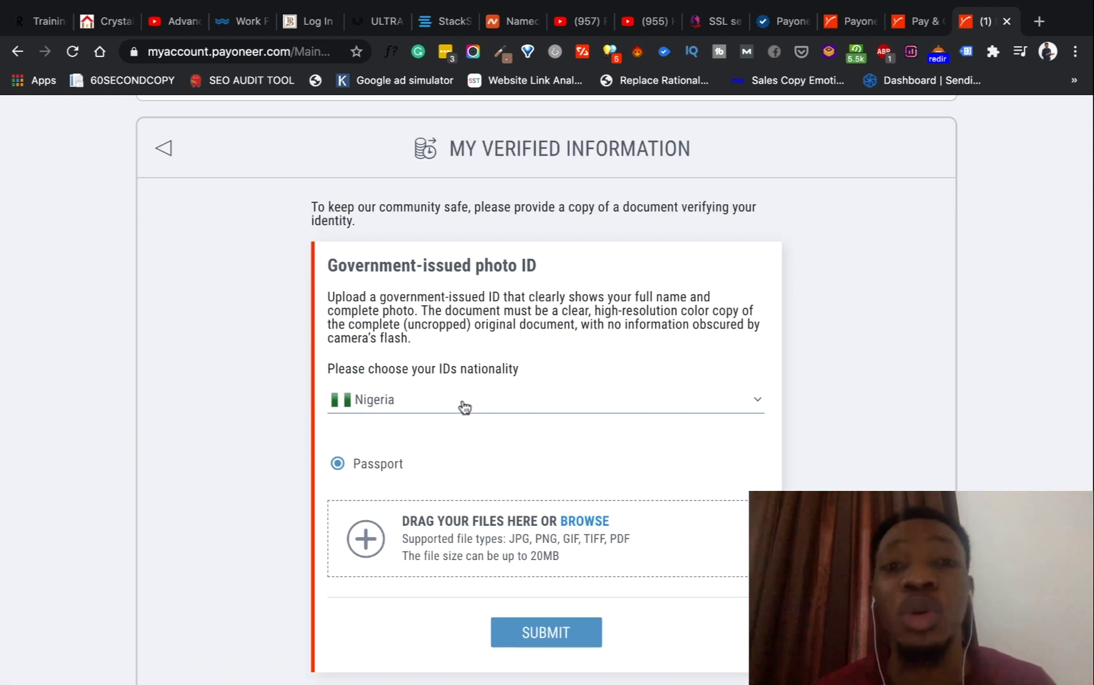
pyautogui.scroll(3, 185, 179)
pyautogui.moveTo(188, 184)
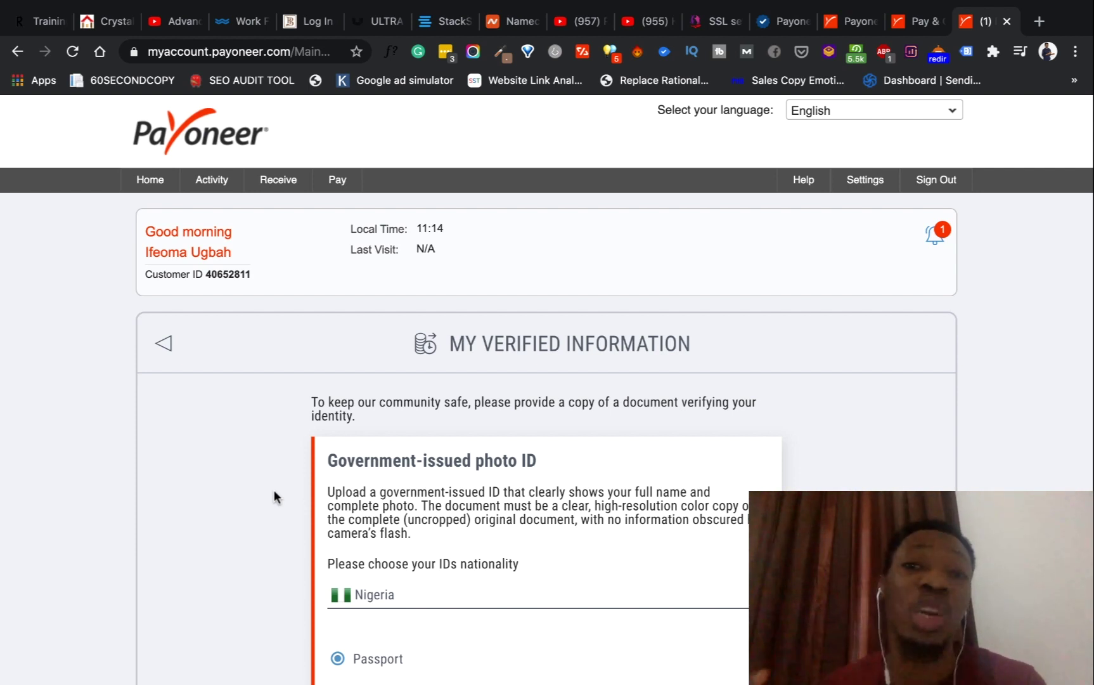
pyautogui.click(164, 347)
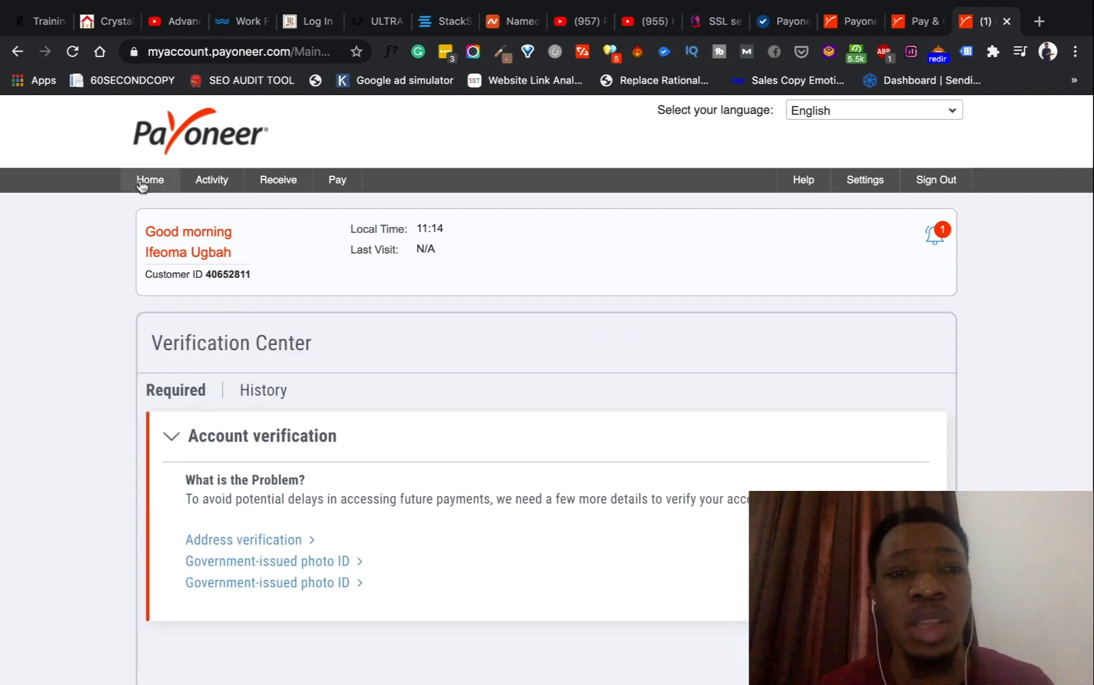
# - Browse the top menus and open Receive > Mass Payout Companies
pyautogui.moveTo(330, 196)
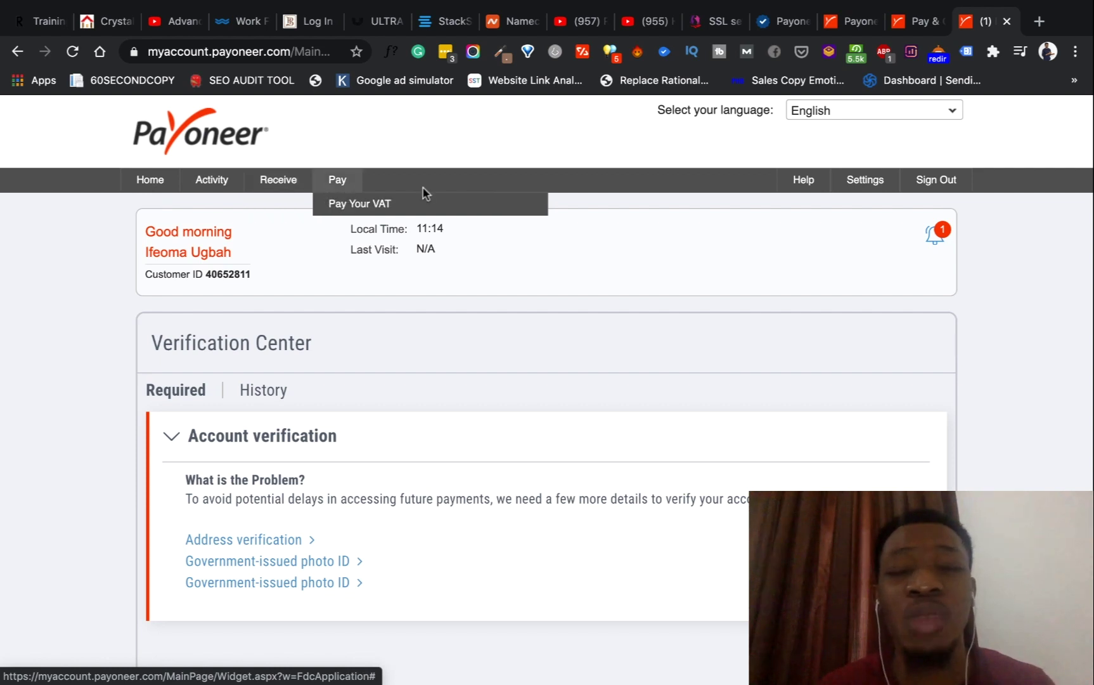
pyautogui.moveTo(862, 187)
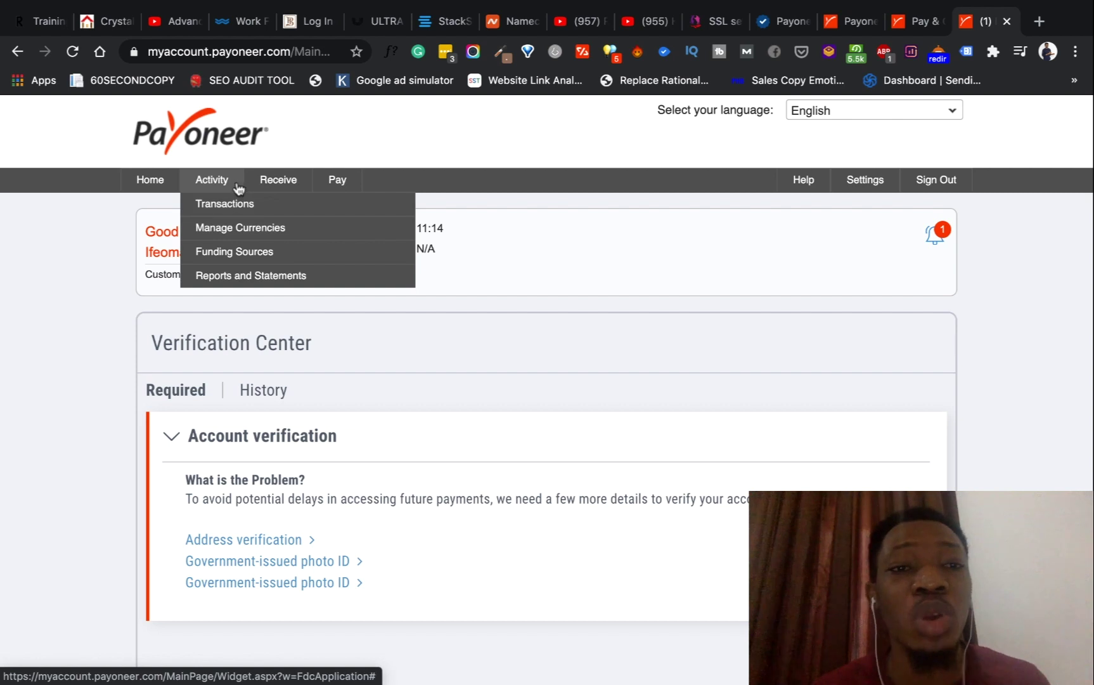
pyautogui.moveTo(285, 184)
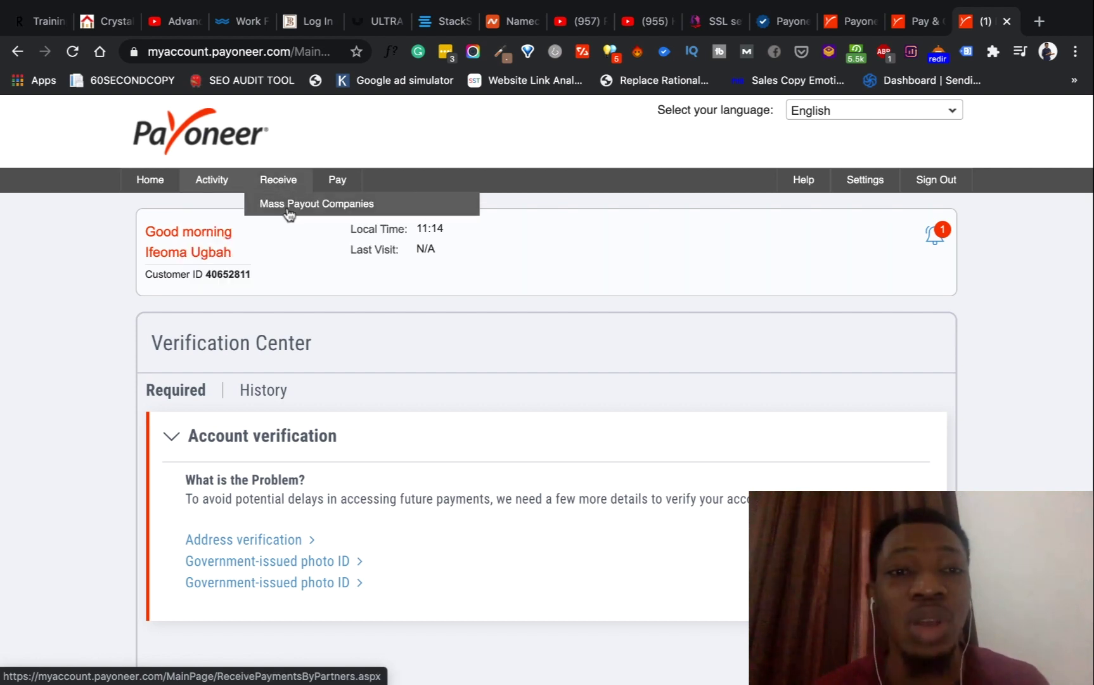
pyautogui.click(289, 211)
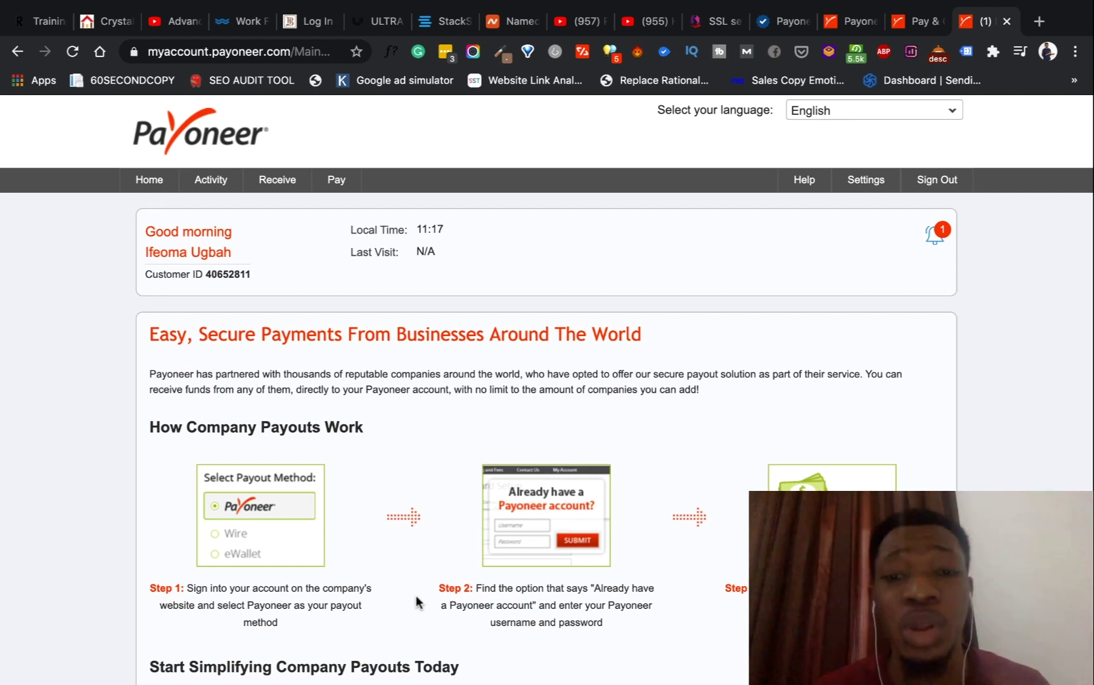
# - Scroll through the Mass Payout Companies guide and browse the Pay and Settings menus
pyautogui.scroll(-3, 416, 596)
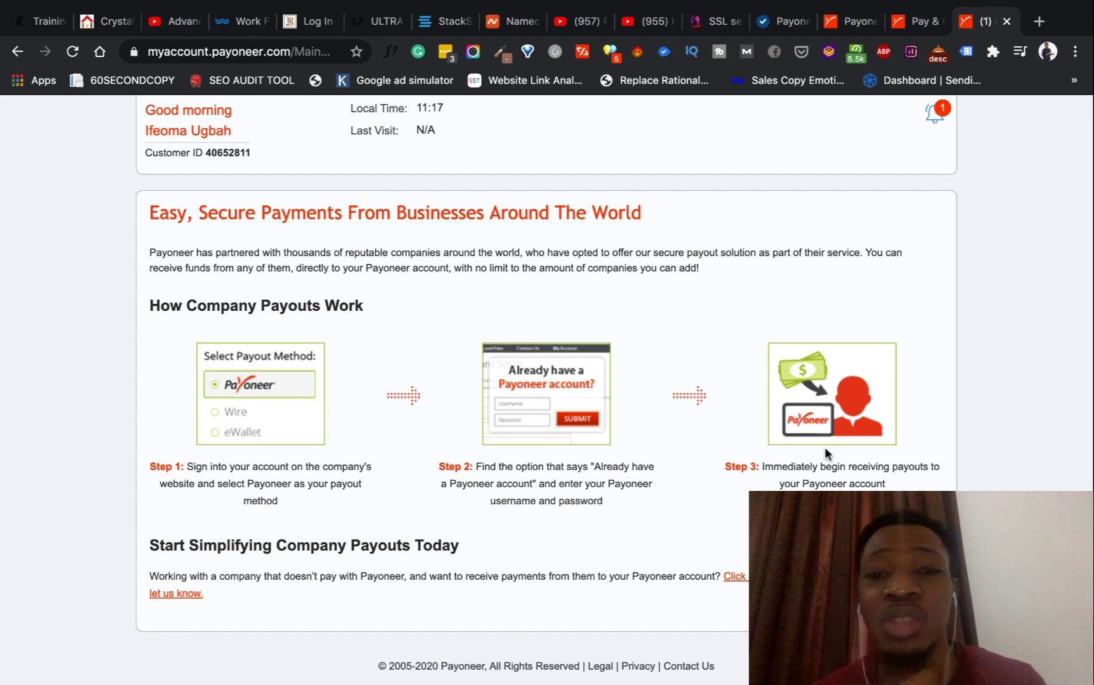
pyautogui.scroll(3, 467, 386)
pyautogui.moveTo(341, 184)
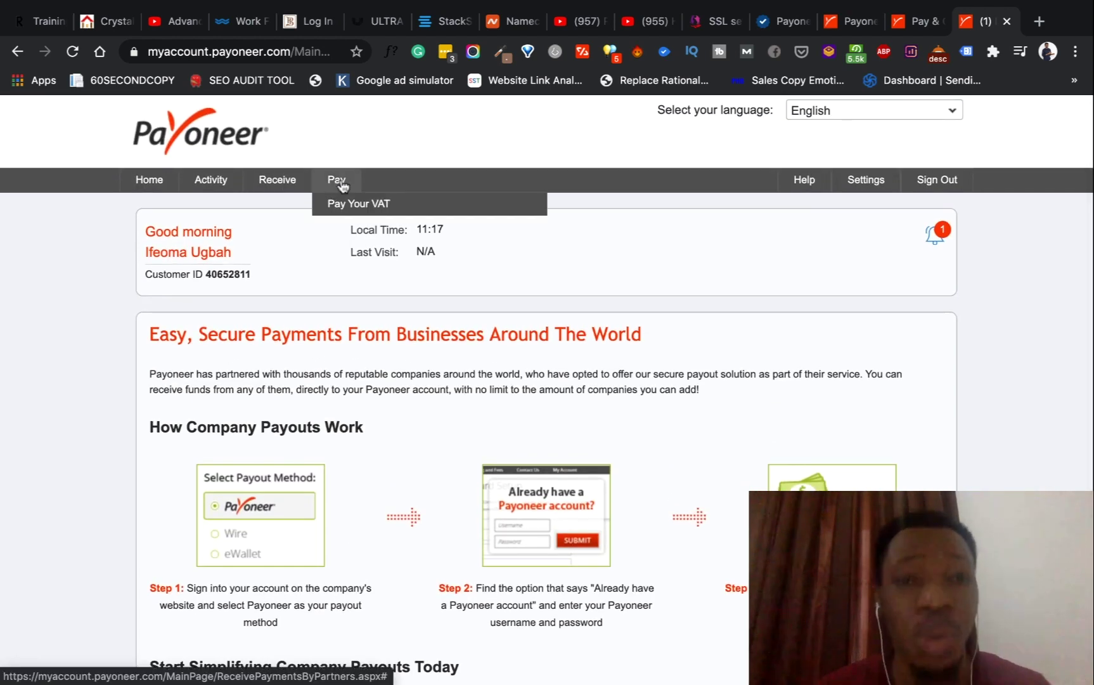
pyautogui.click(342, 184)
pyautogui.moveTo(879, 185)
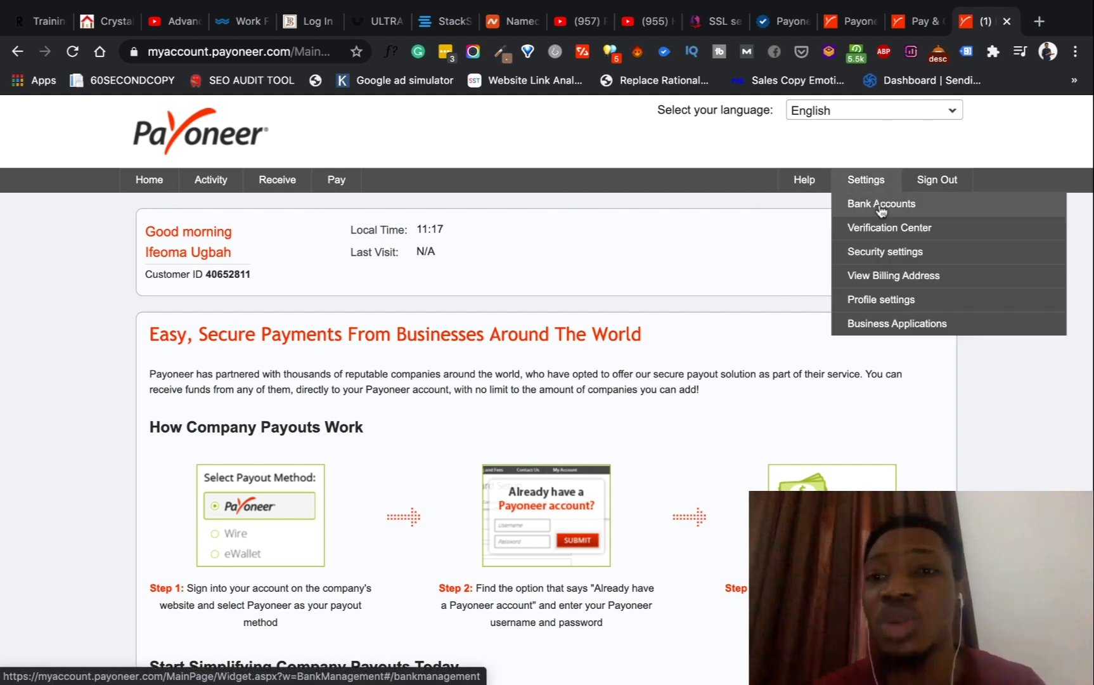
# - Open Settings > Bank Accounts and view the pending Guaranty Trust Bank NGN withdrawal account
pyautogui.click(880, 206)
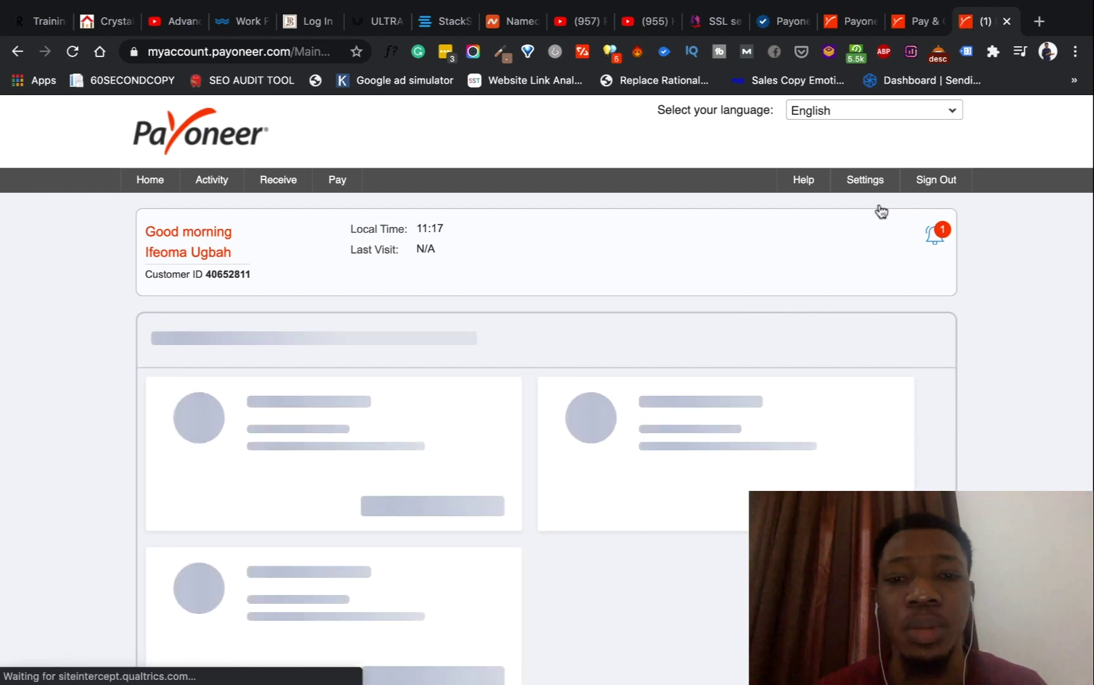
pyautogui.moveTo(870, 181)
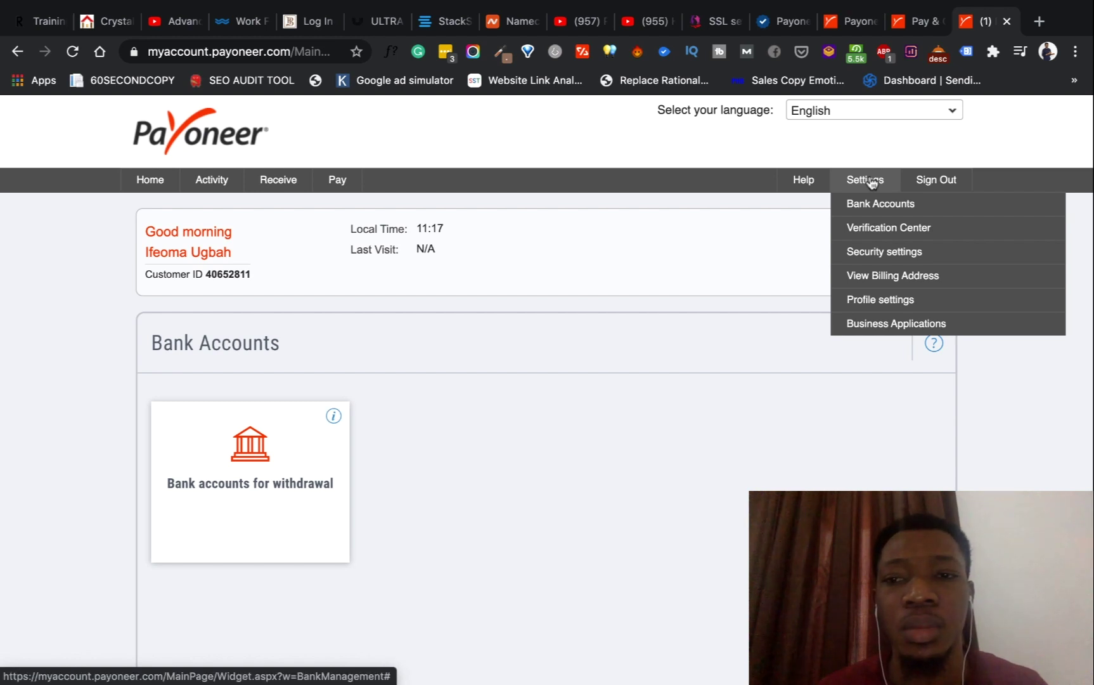
pyautogui.scroll(-5, 722, 371)
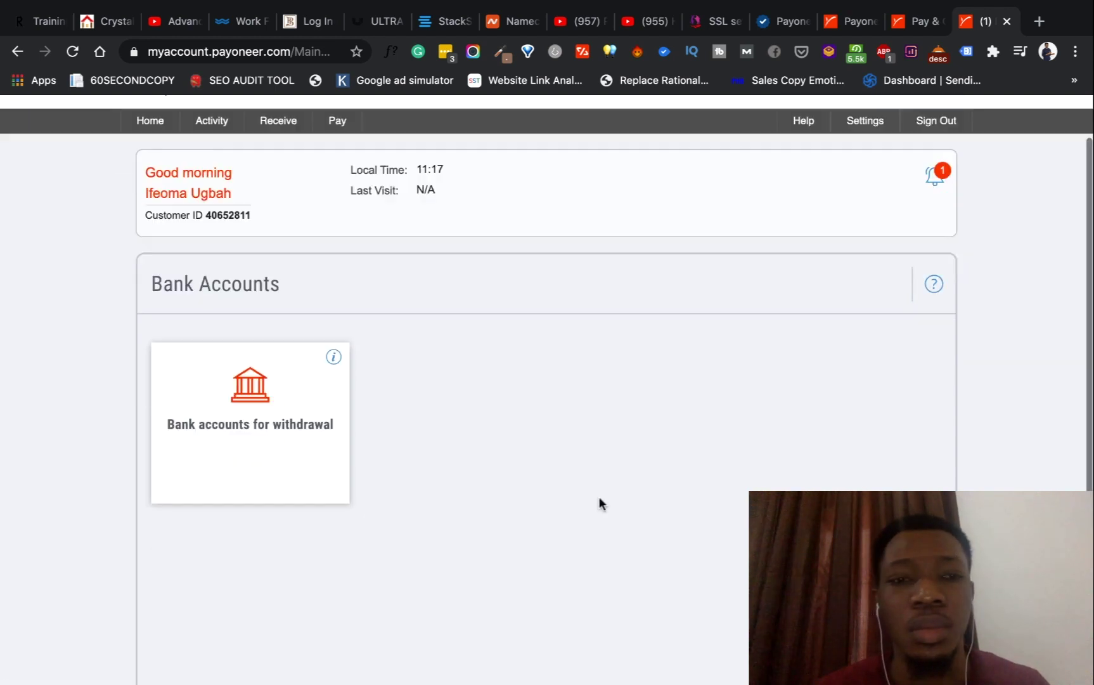
pyautogui.scroll(2, 599, 501)
pyautogui.scroll(-1, 600, 501)
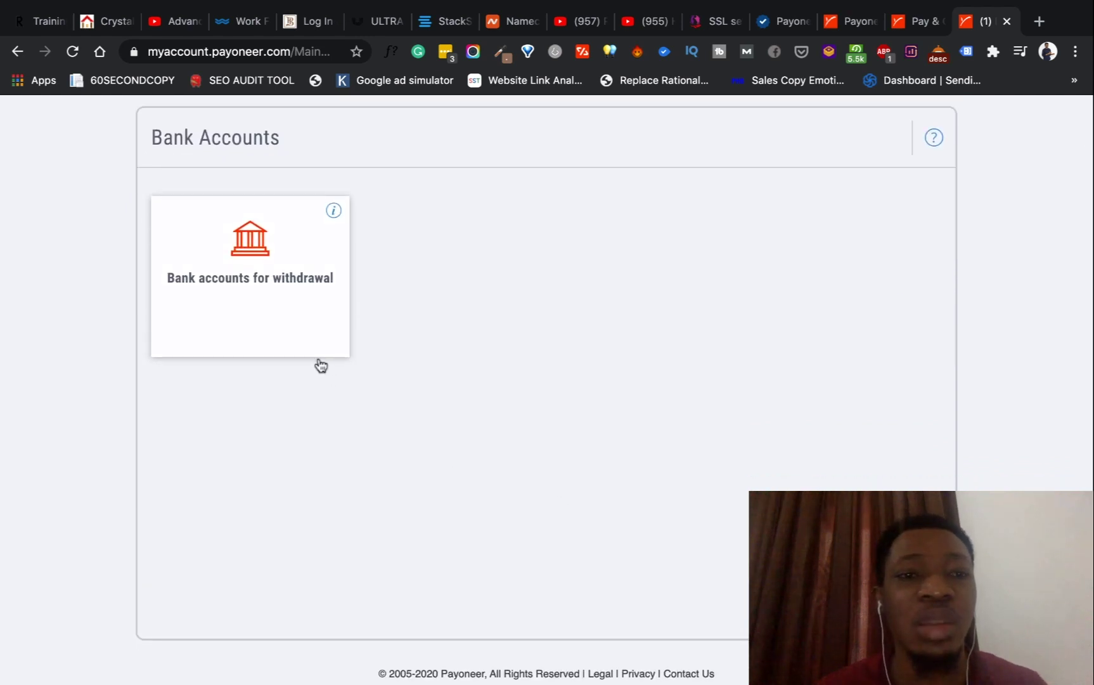
pyautogui.click(231, 269)
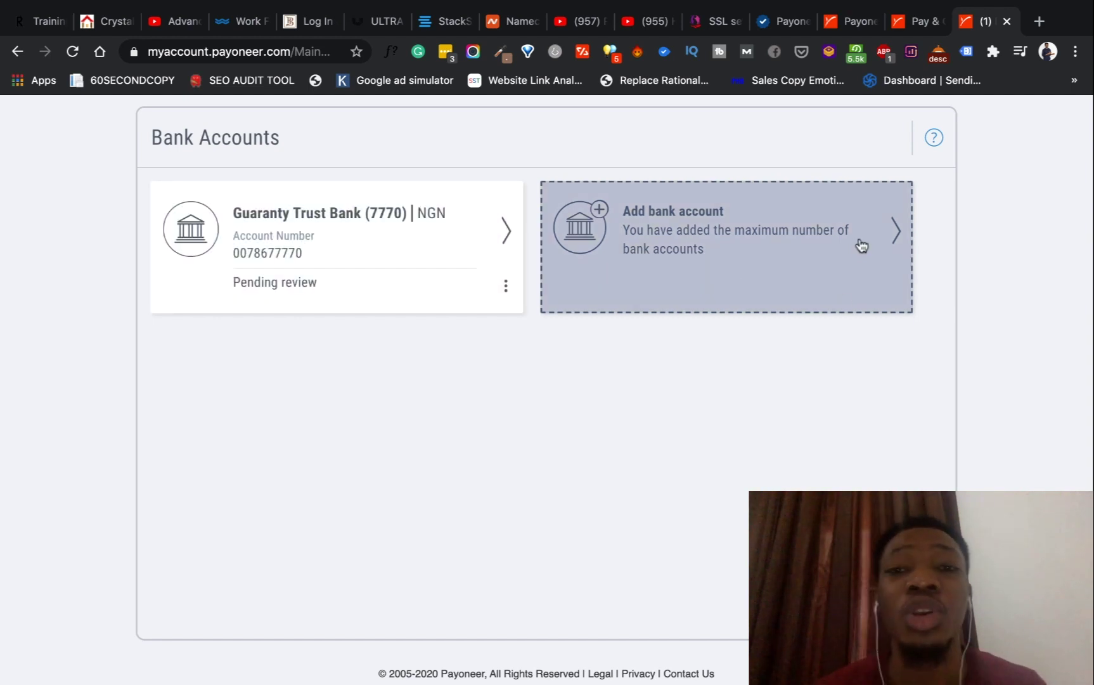
pyautogui.scroll(4, 861, 246)
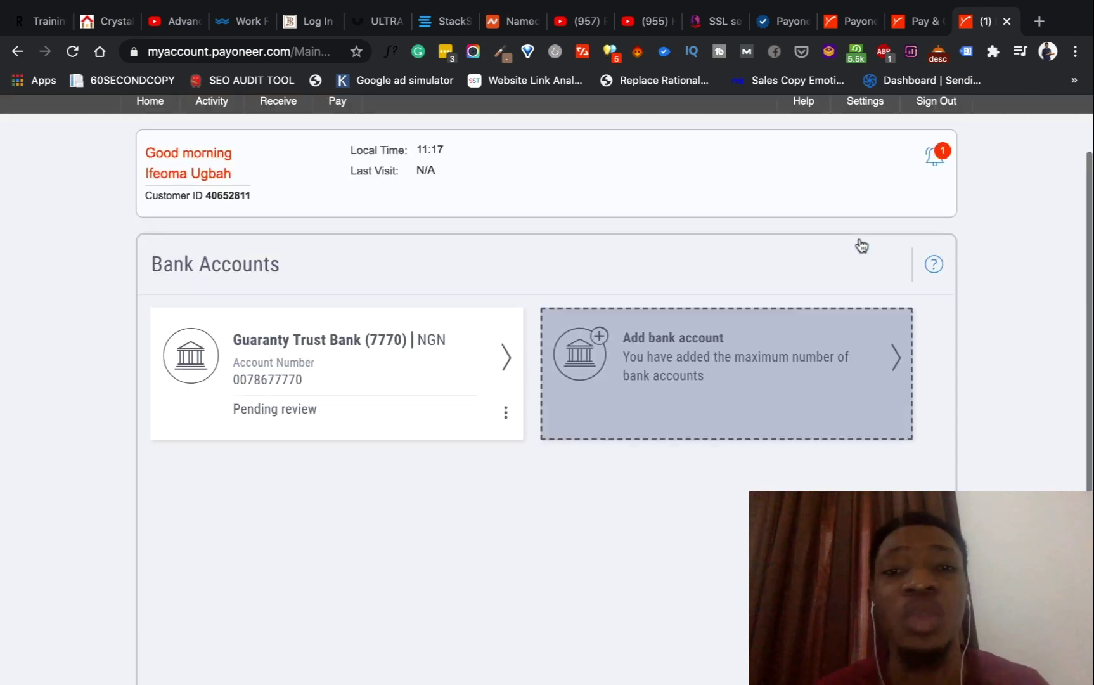